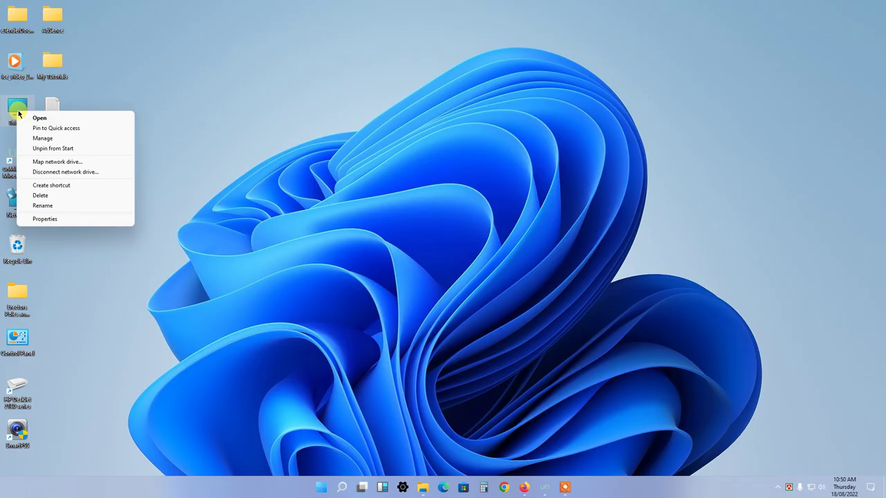
Open the Computer Management console for This PC from the desktop
click(214, 85)
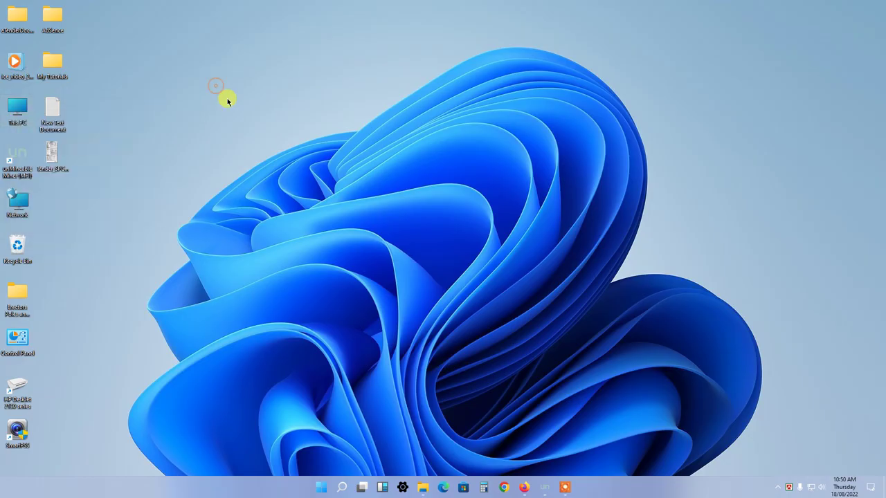
right_click(219, 89)
click(237, 111)
click(15, 109)
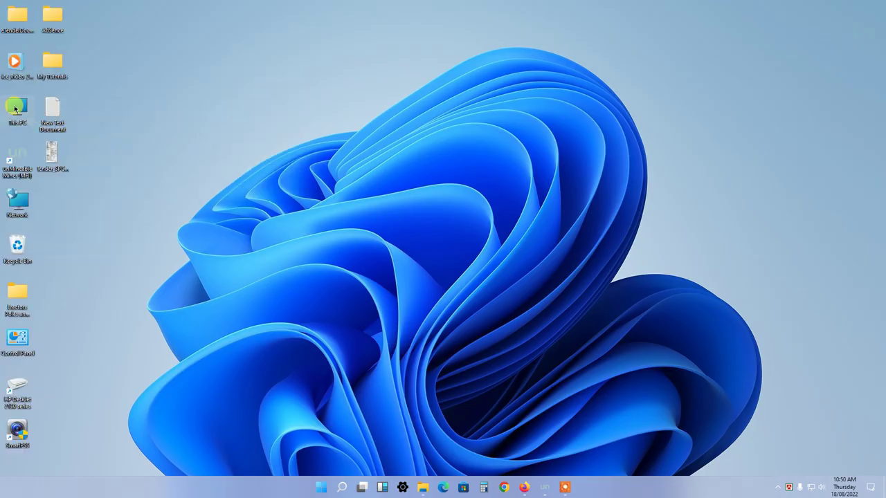
right_click(15, 109)
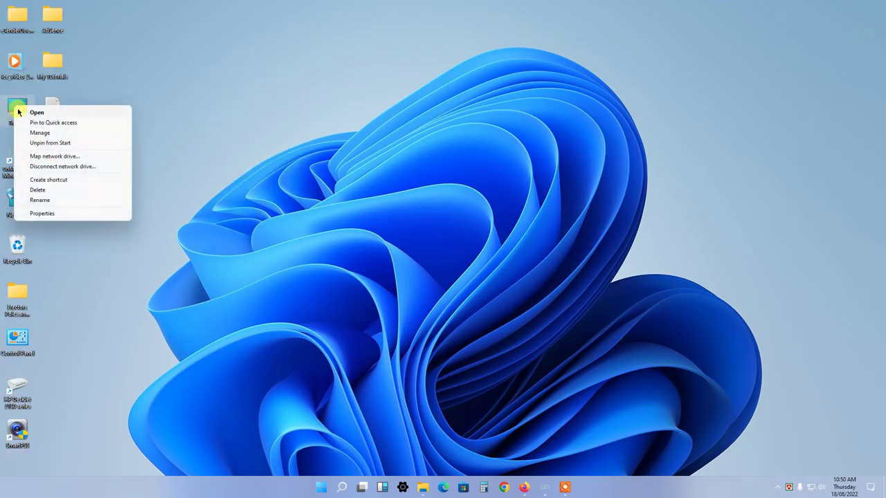
click(46, 135)
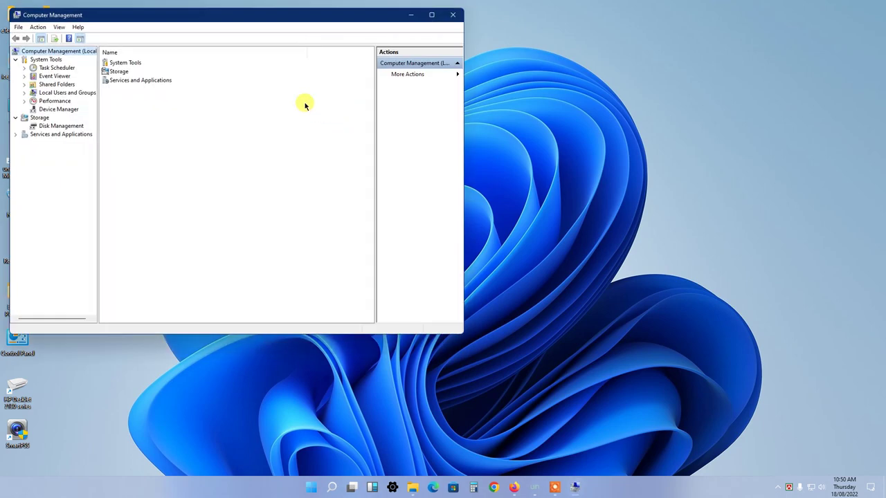
Maximize the Computer Management window, widen its console tree and show Disk Management
double_click(249, 15)
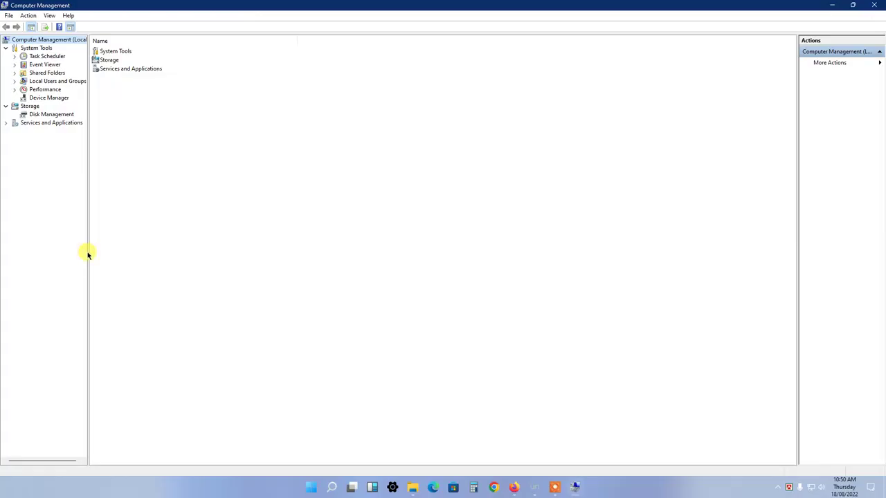
drag(88, 252, 103, 256)
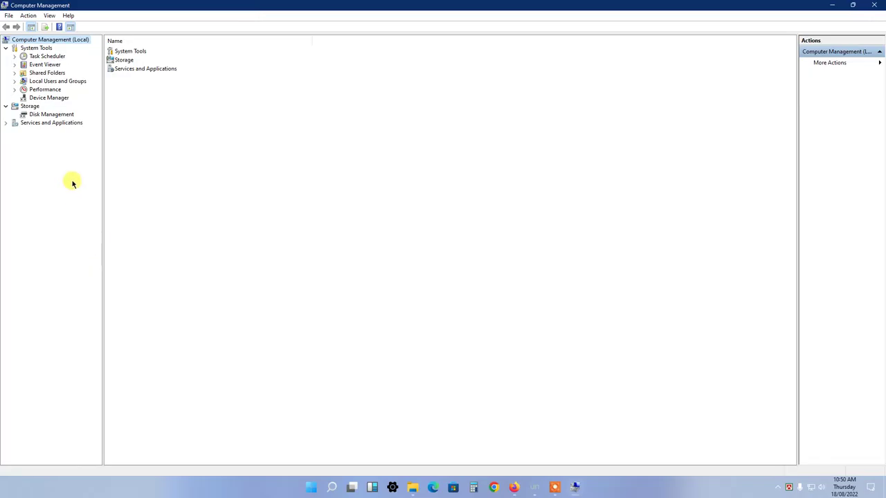
click(49, 114)
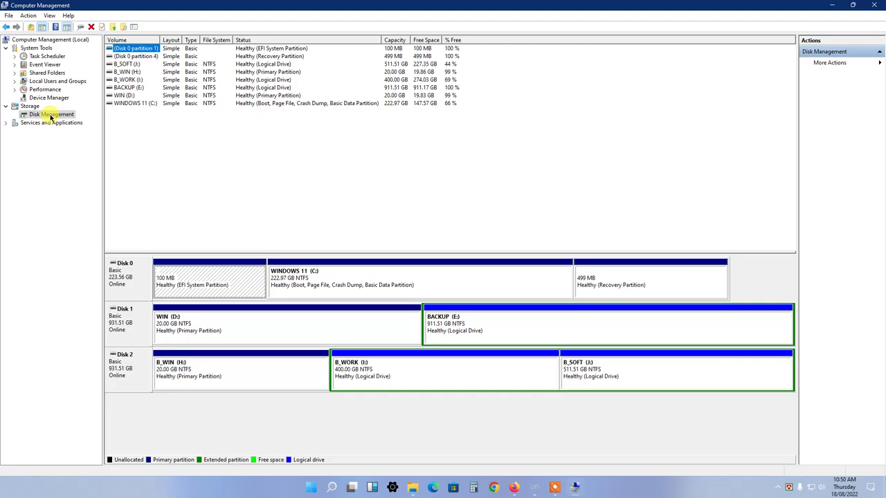
Examine Disk 0, Disk 1 and Disk 2, including the WIN (D:) and BACKUP (E:) partitions on Disk 1
click(325, 206)
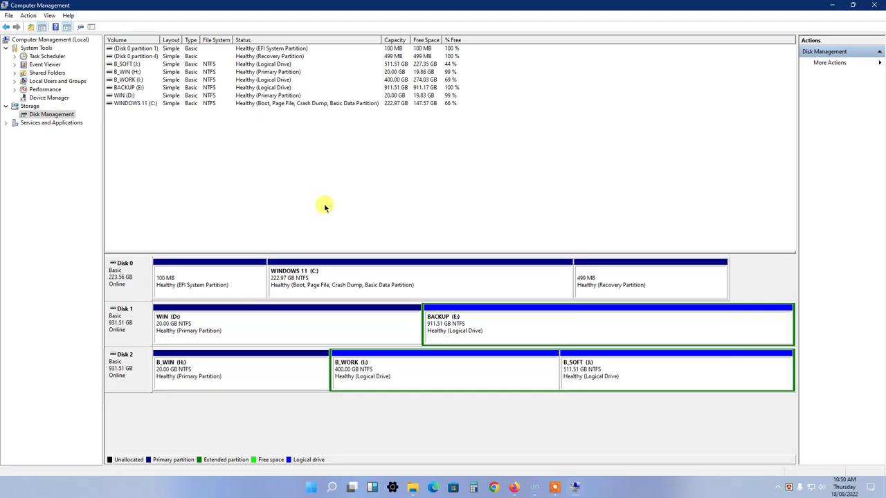
click(126, 281)
click(131, 327)
click(131, 369)
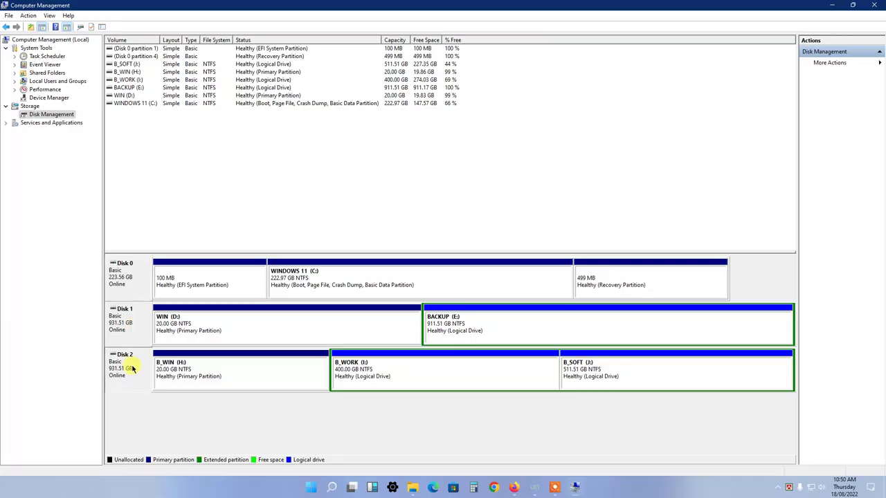
click(116, 266)
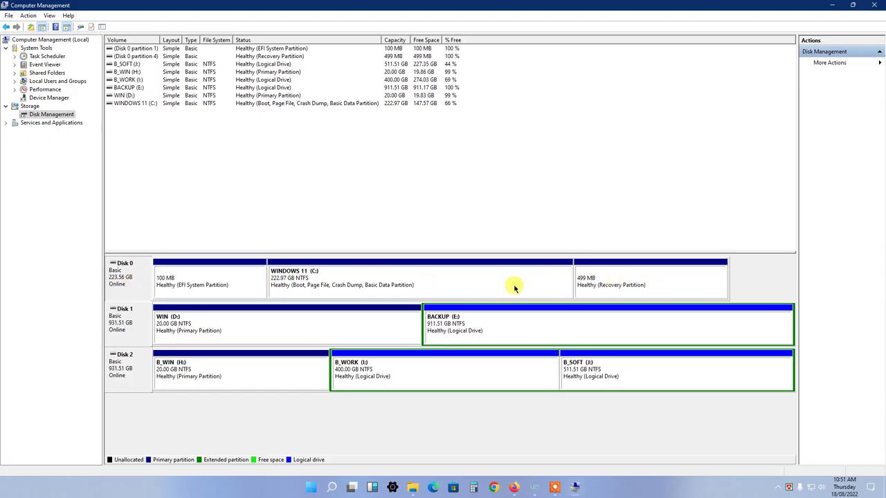
click(143, 325)
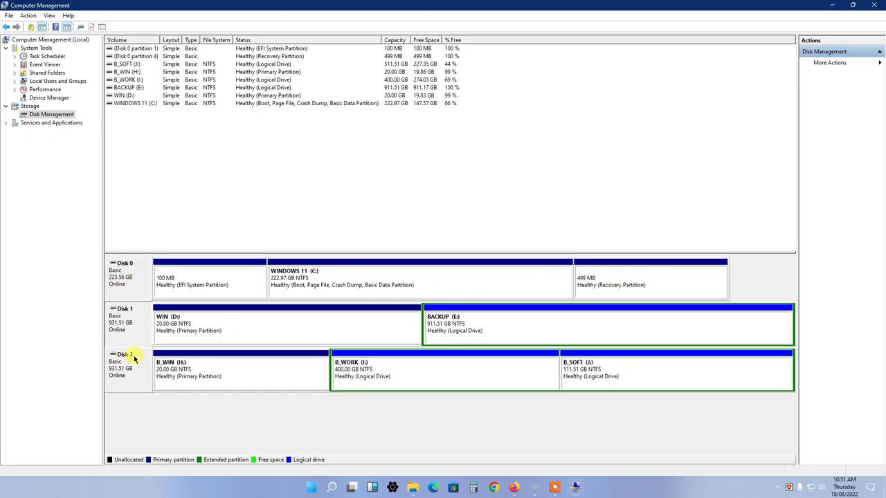
click(133, 361)
click(129, 331)
click(130, 369)
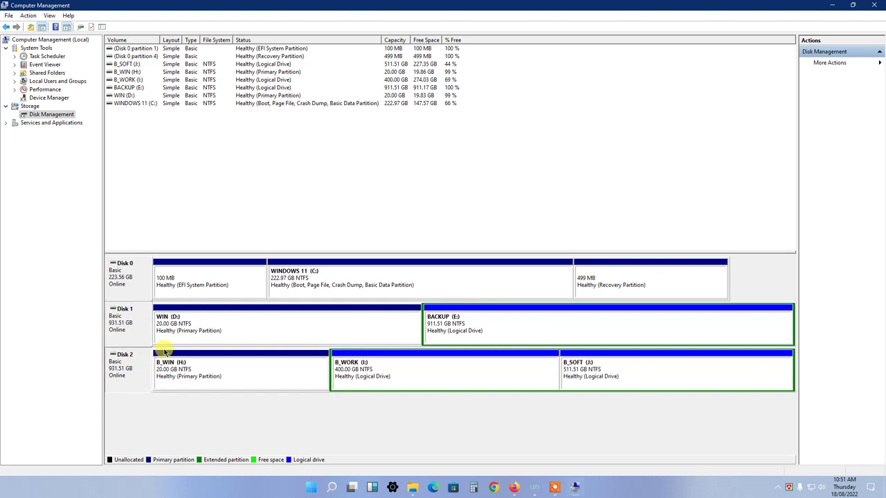
click(386, 331)
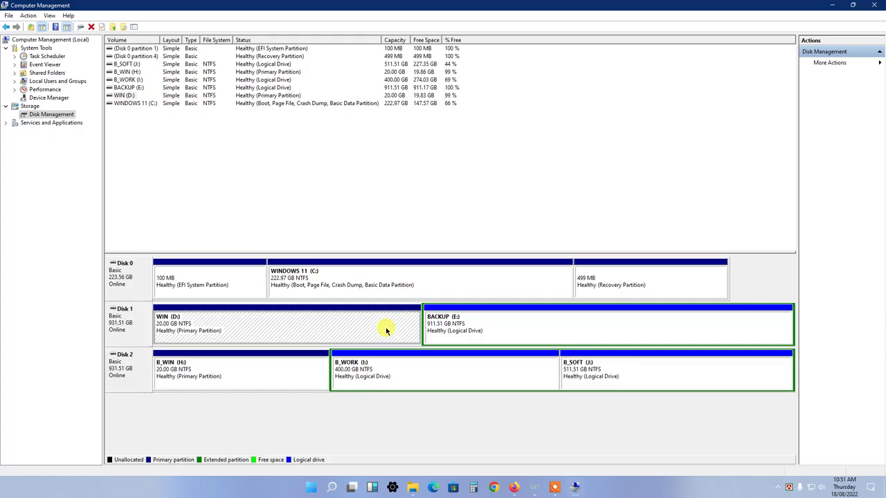
click(499, 332)
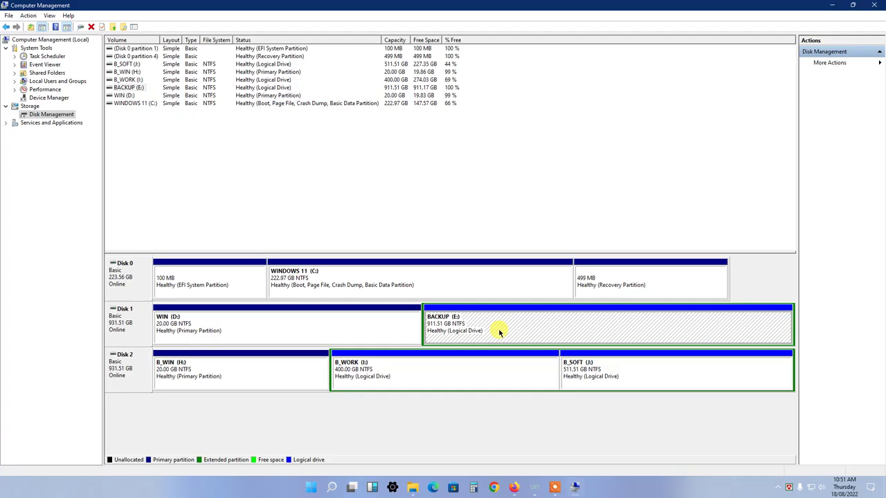
click(388, 332)
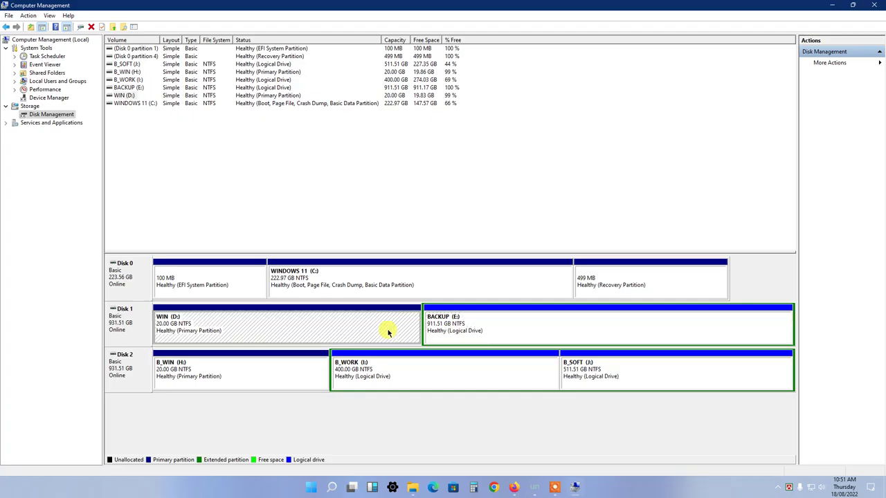
click(455, 330)
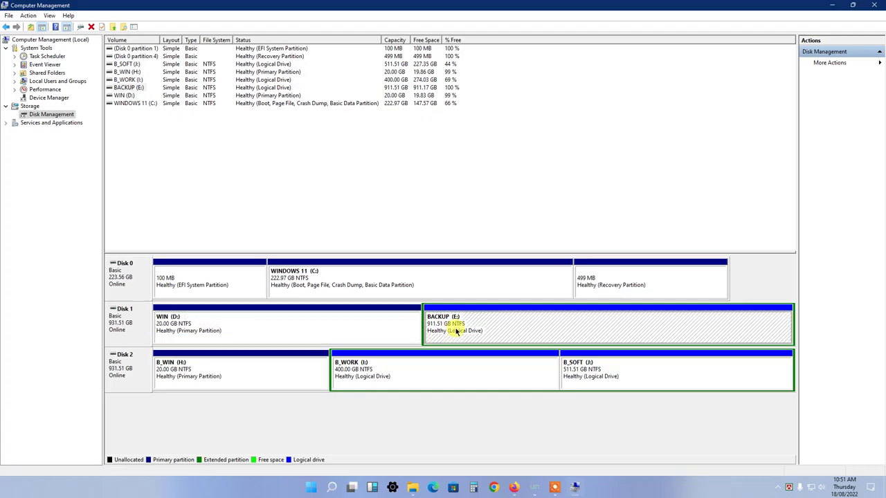
Minimize Computer Management and look at the WIN (D:) and BACKUP (E:) drives in File Explorer's This PC
click(834, 5)
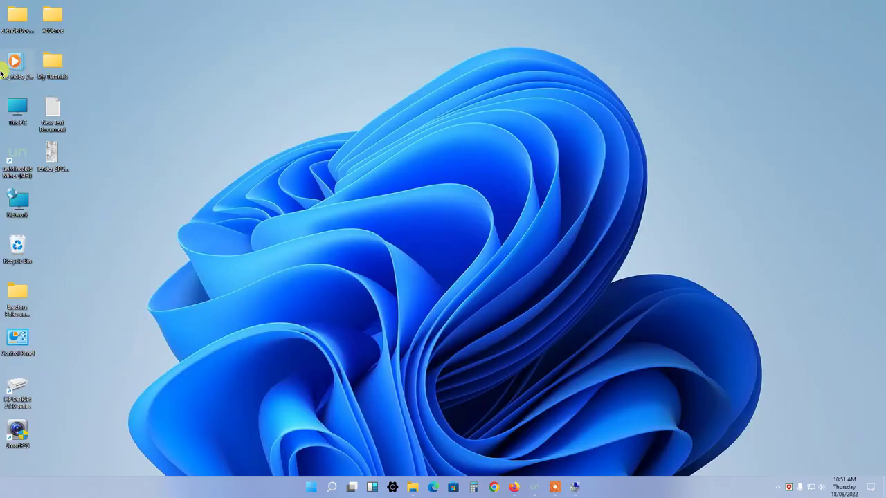
double_click(23, 121)
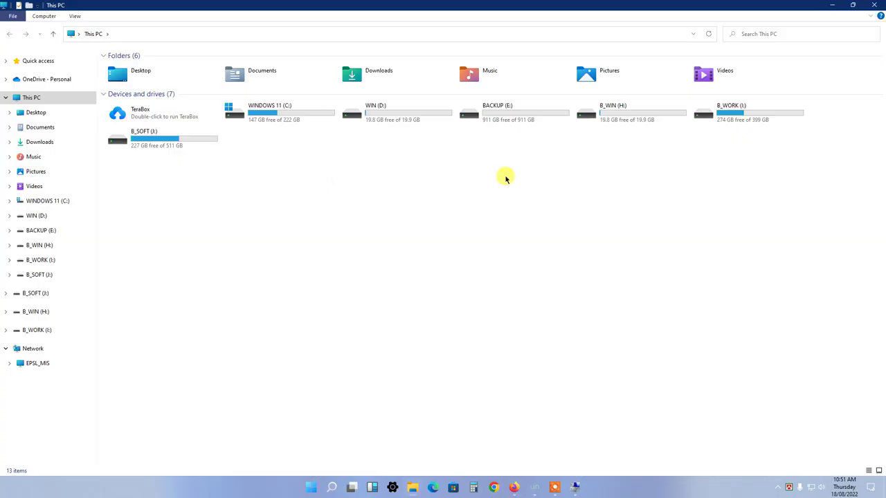
click(419, 118)
click(504, 120)
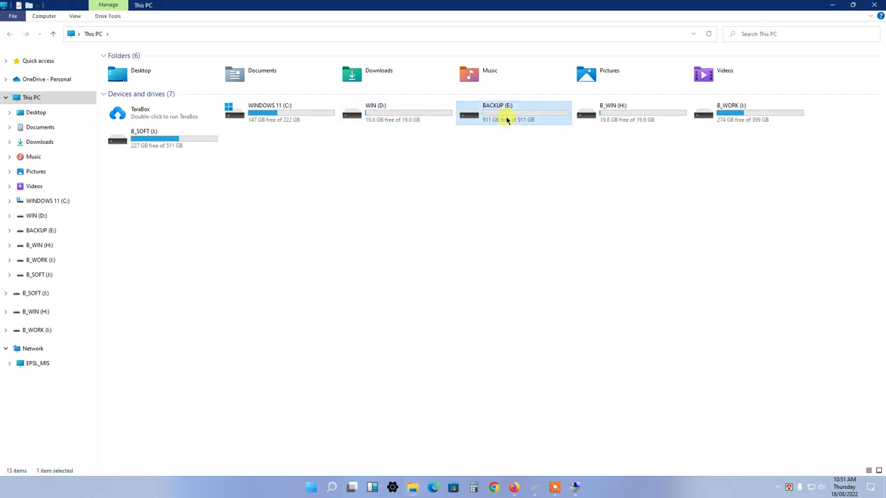
drag(533, 147, 425, 119)
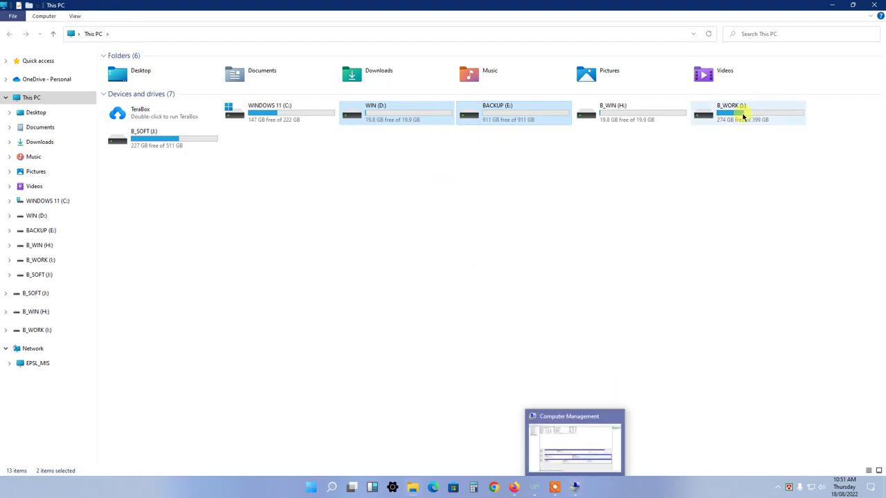
Return to Computer Management and check the capacity and free space of BACKUP (E:) and WIN (D:)
click(579, 488)
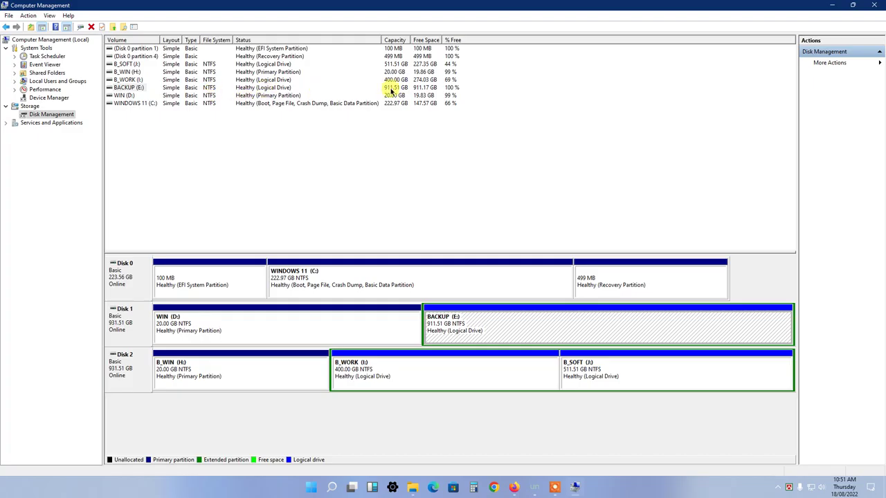
click(457, 88)
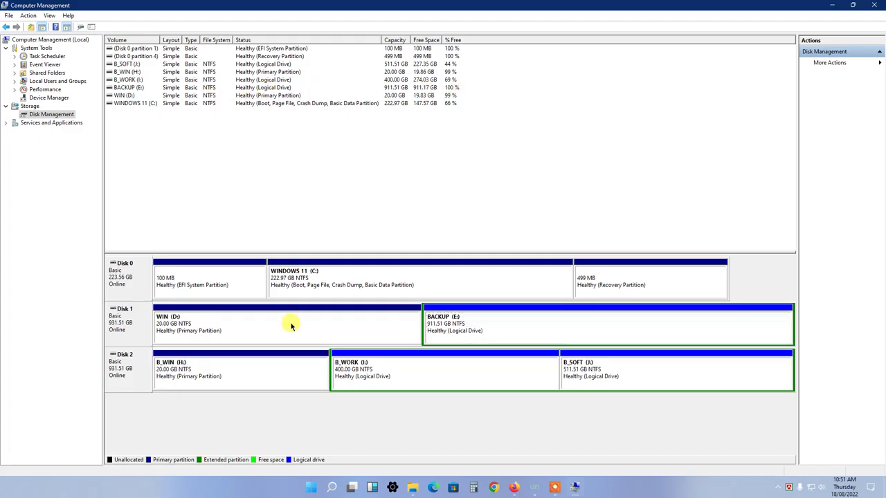
click(290, 326)
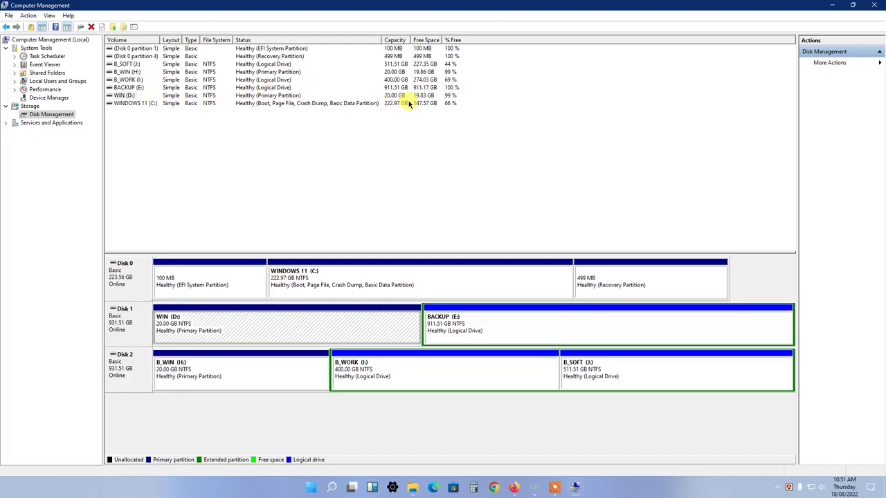
click(447, 96)
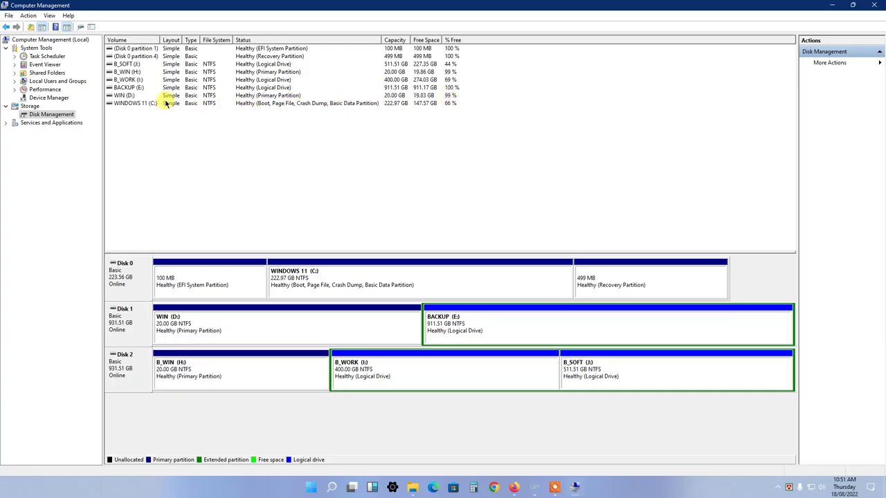
click(374, 326)
click(450, 331)
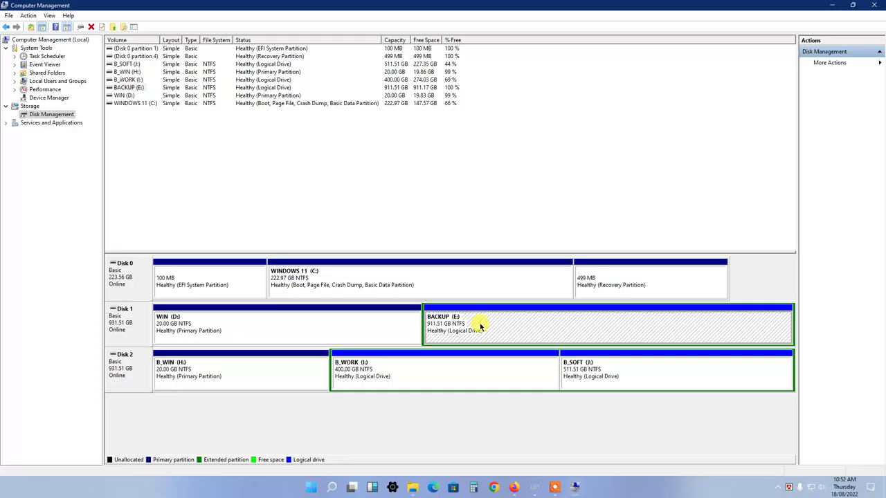
Check which volume operations are available for BACKUP (E:) and compare it with the neighbouring WIN (D:) partition
right_click(481, 326)
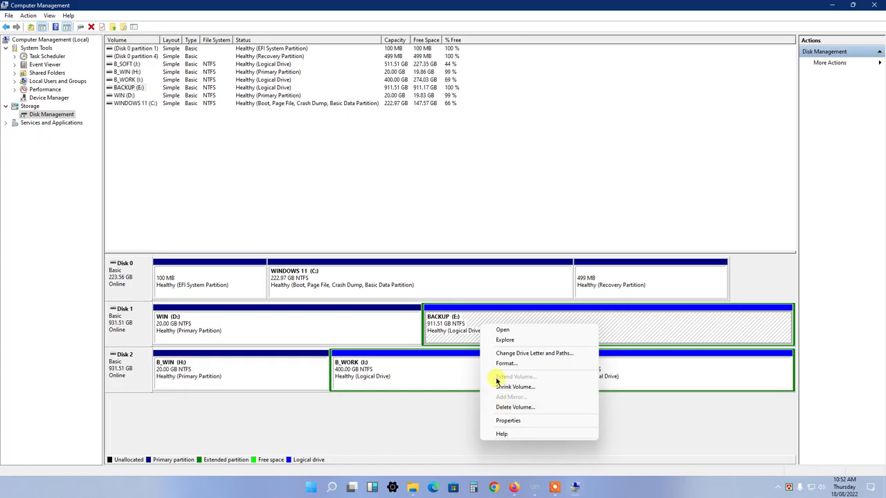
click(475, 324)
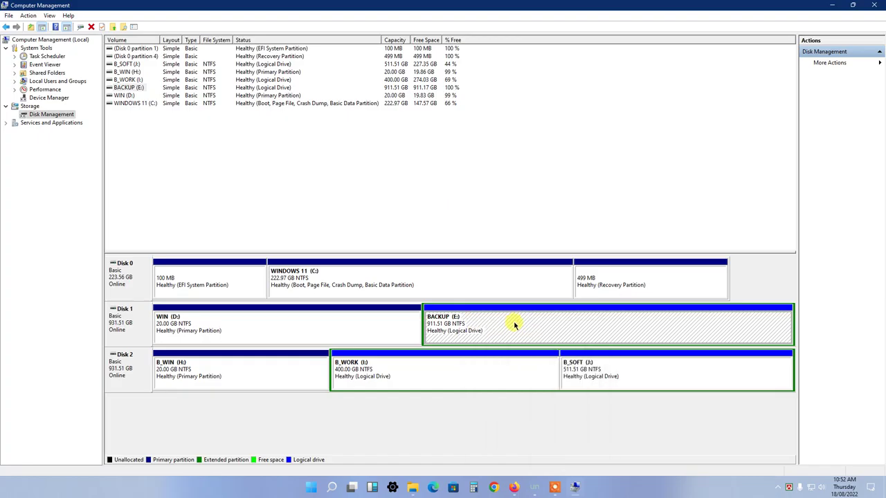
click(400, 323)
click(479, 328)
click(388, 329)
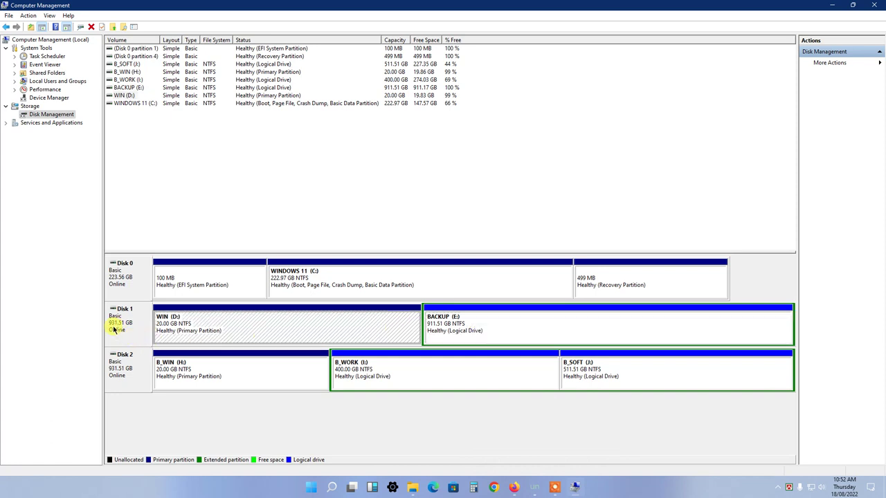
Delete the BACKUP (E:) volume on Disk 1, accepting that all its data is erased
click(446, 327)
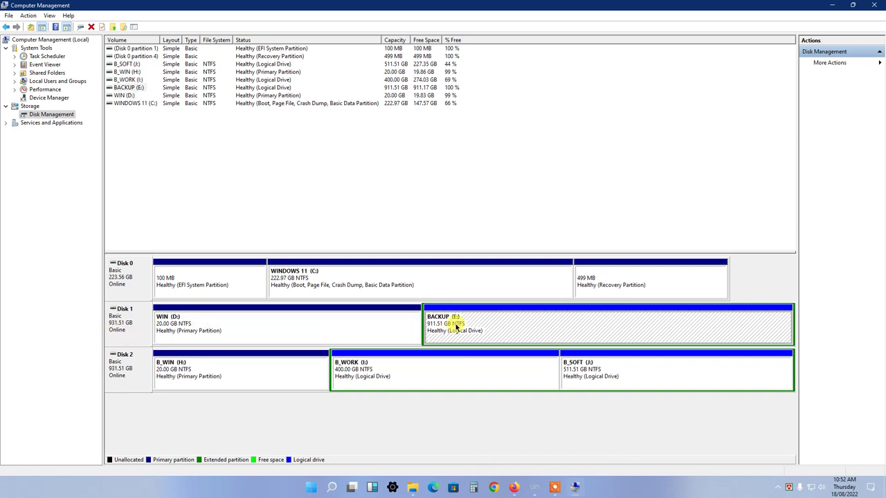
right_click(457, 327)
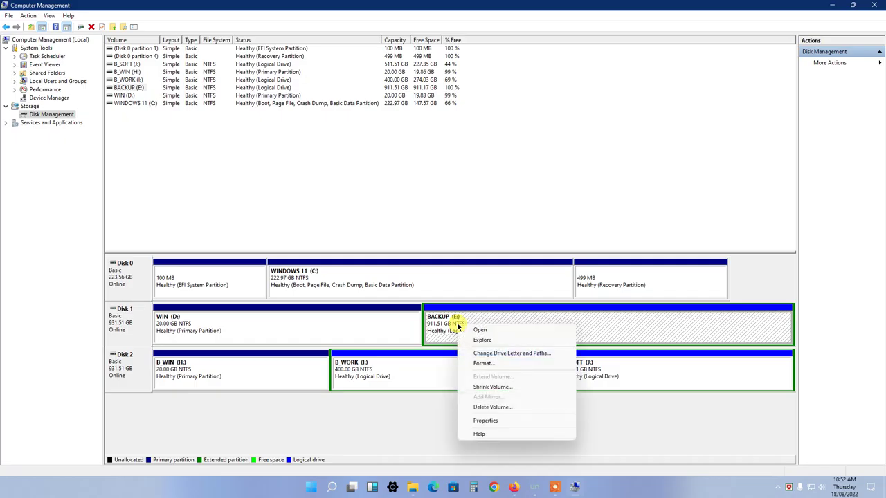
click(487, 407)
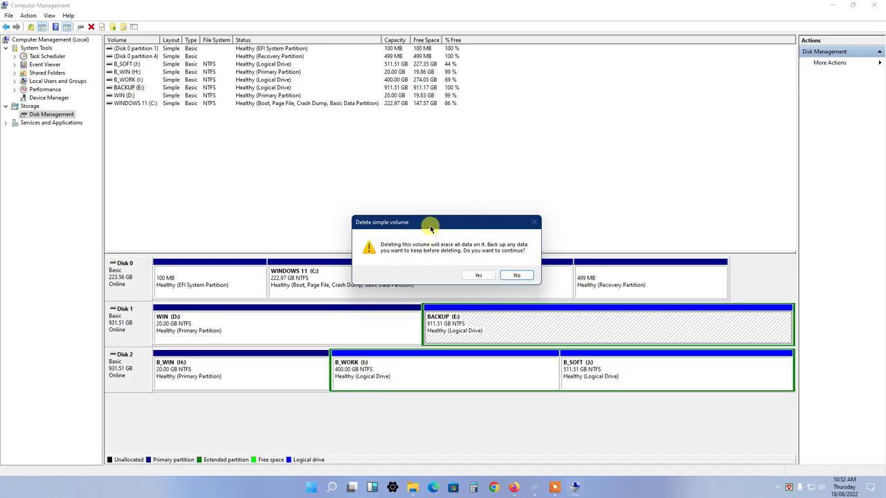
drag(430, 228, 430, 191)
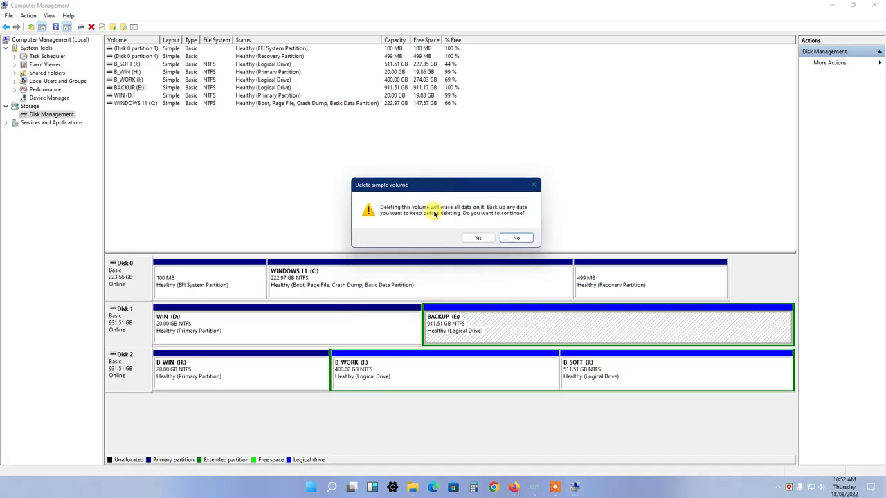
click(479, 238)
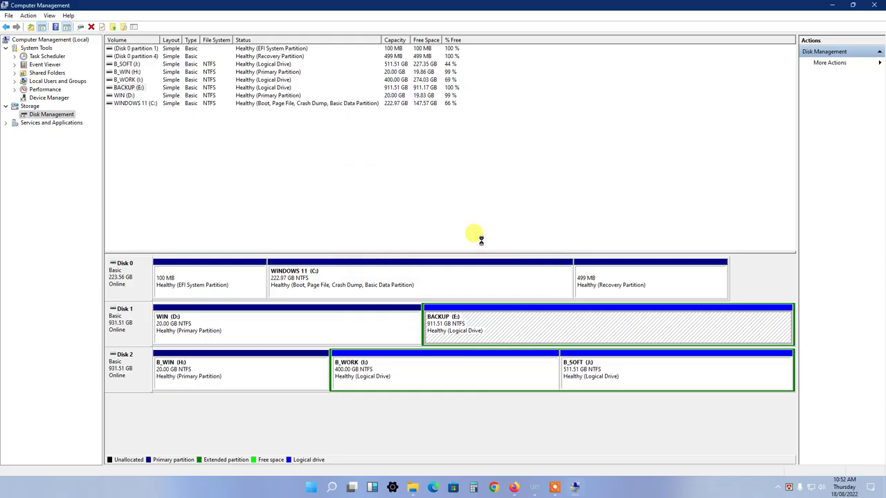
Inspect the free space and the WIN (D:) partition on Disk 1
click(456, 319)
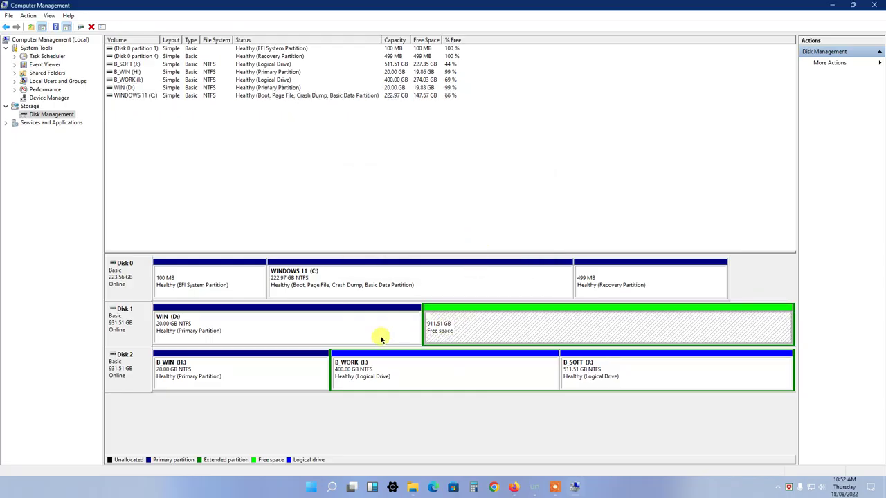
click(359, 330)
click(447, 332)
click(380, 330)
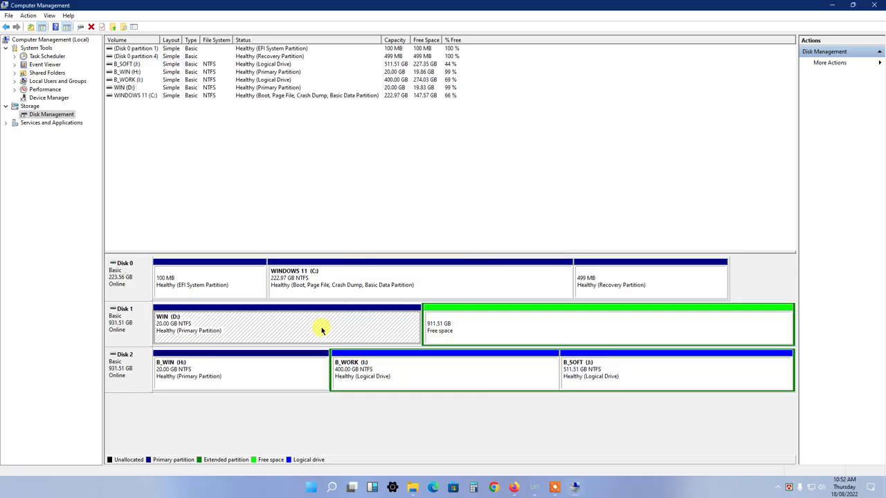
Delete the extended partition that holds the free space on Disk 1, accepting that it becomes inaccessible
click(460, 324)
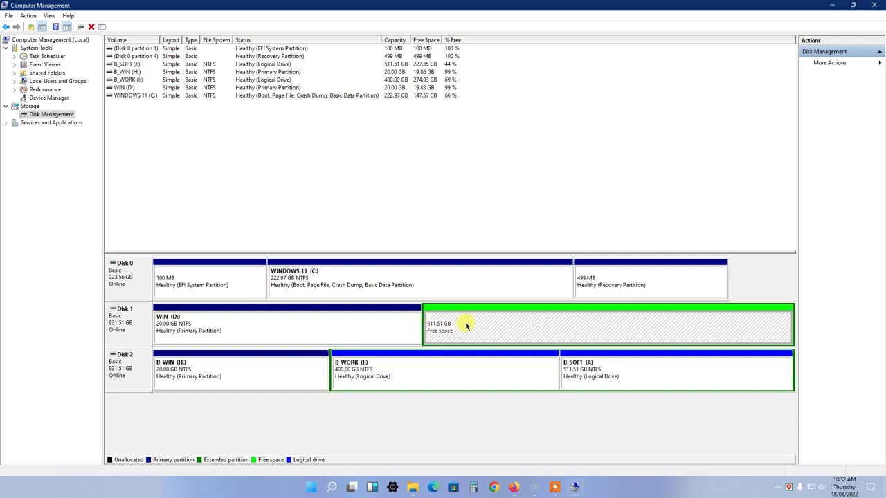
right_click(466, 326)
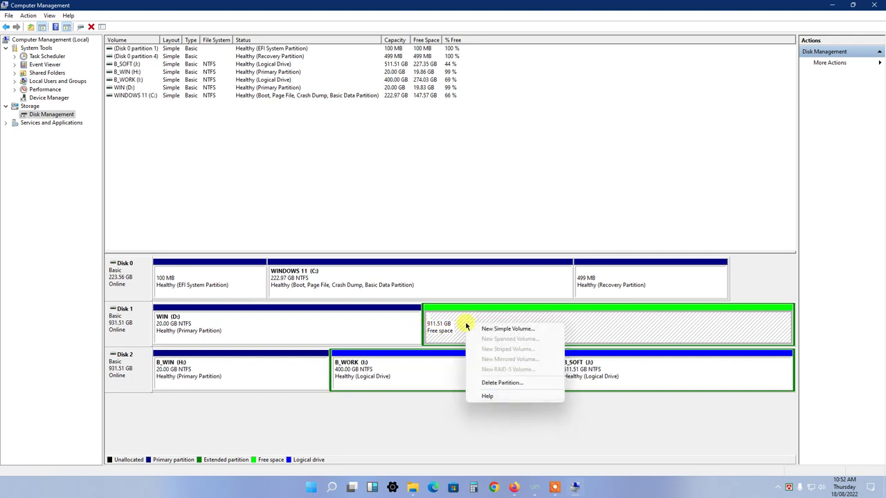
click(488, 384)
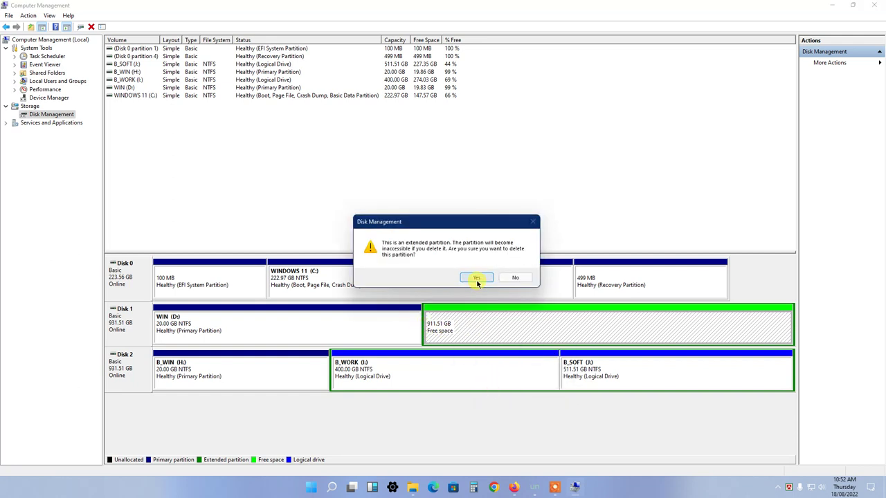
click(475, 278)
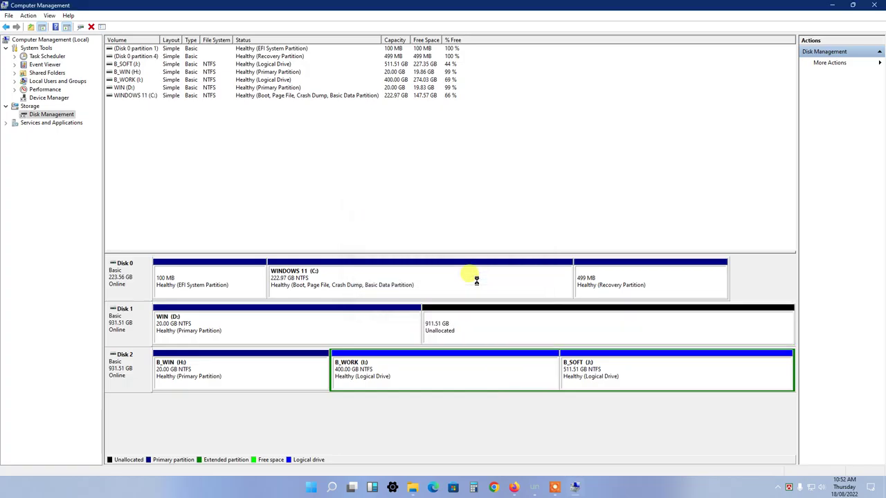
click(429, 324)
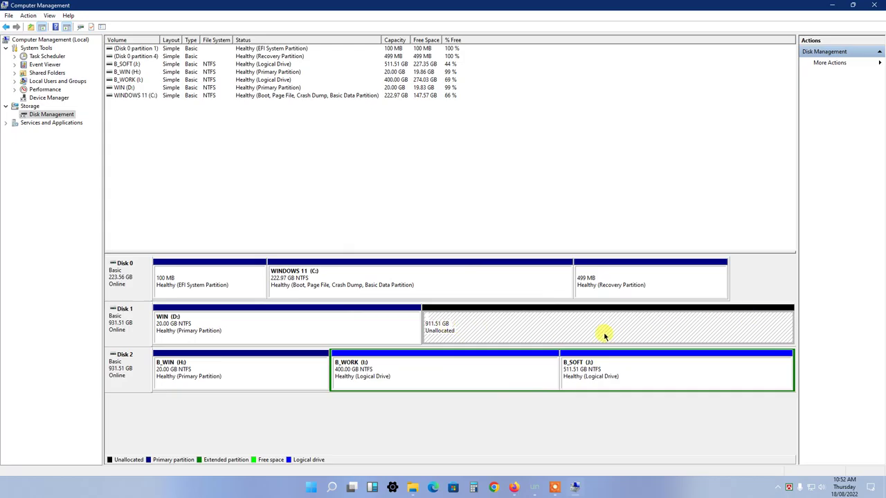
Delete the WIN (D:) volume on Disk 1, accepting that all its data is erased
click(353, 327)
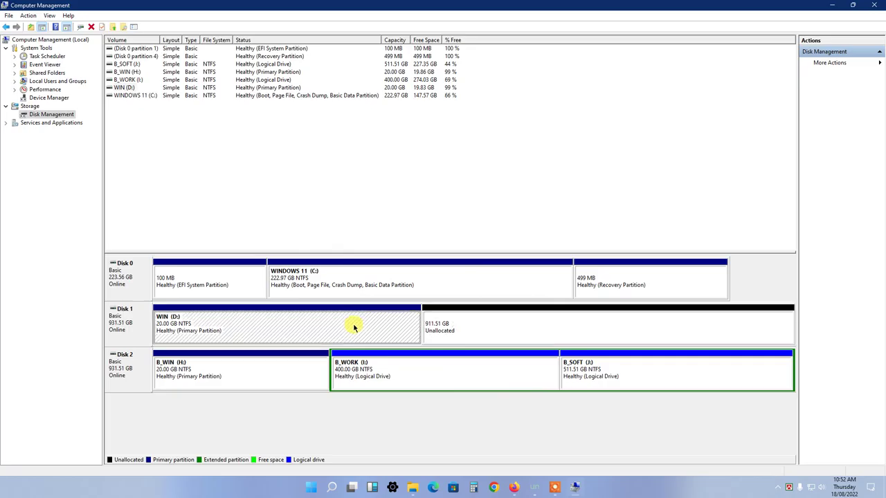
right_click(353, 327)
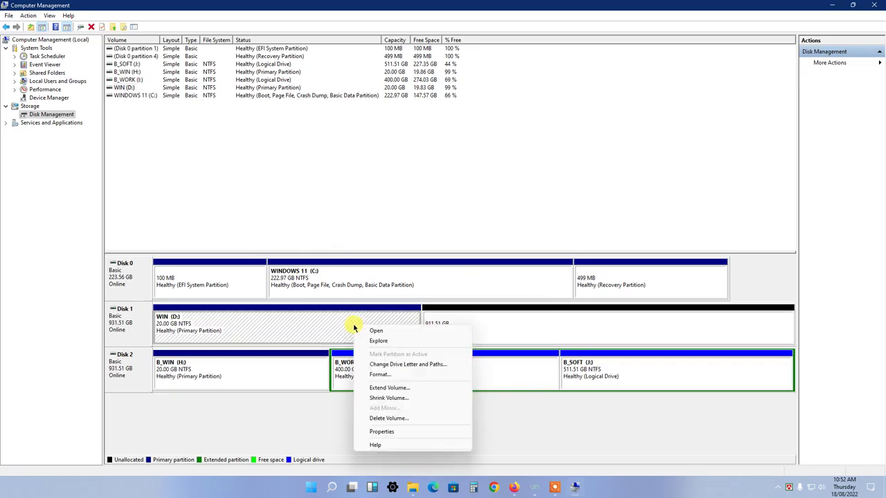
click(389, 418)
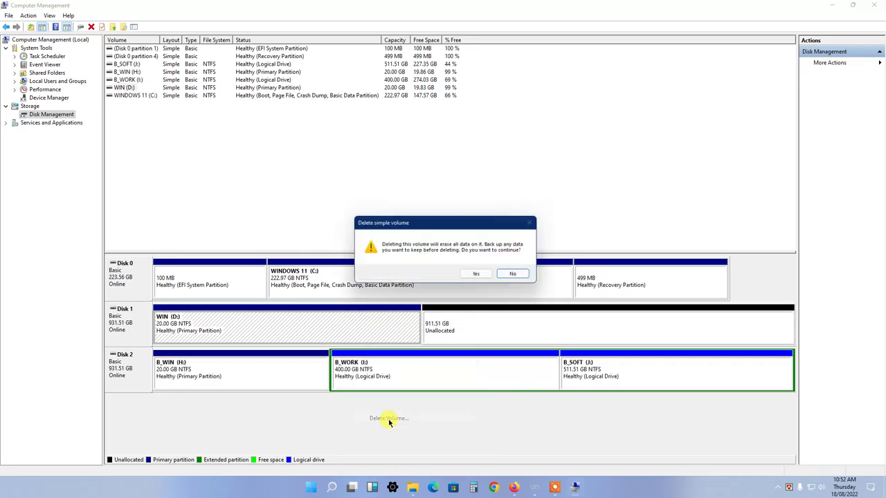
click(473, 276)
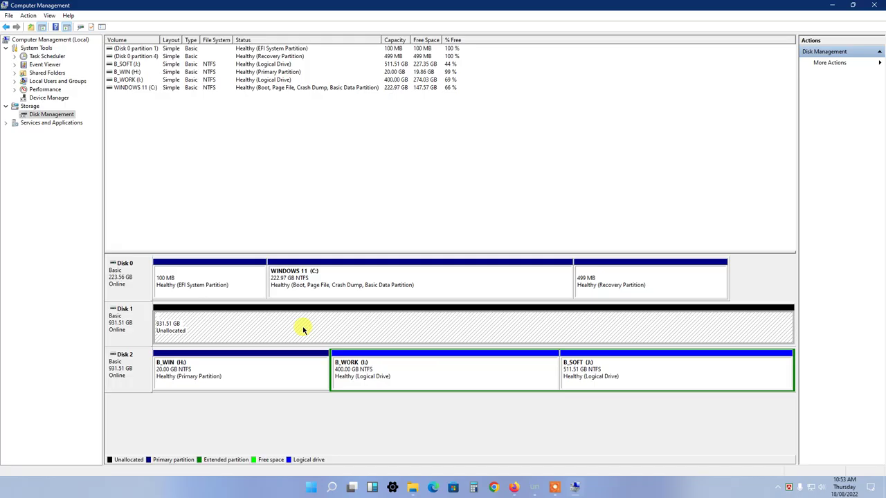
Start a new simple volume in Disk 1's unallocated space and proceed to the volume size setting
right_click(303, 322)
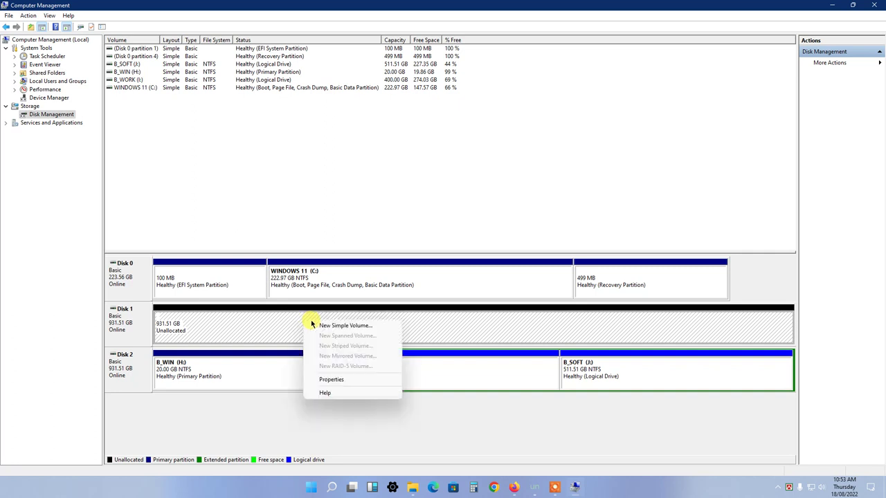
click(334, 327)
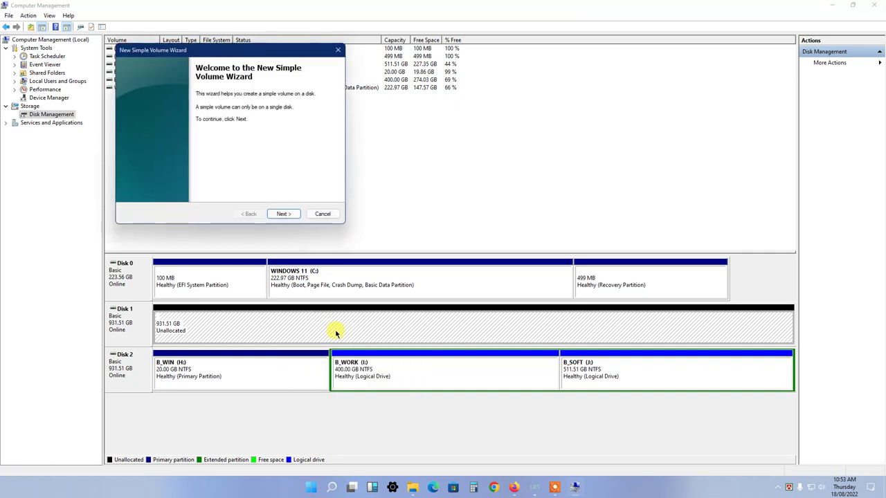
click(282, 213)
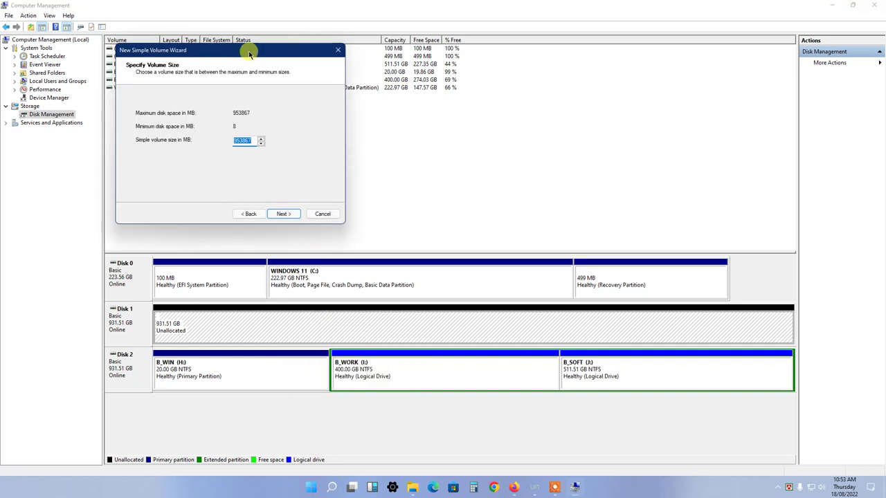
drag(239, 51, 308, 114)
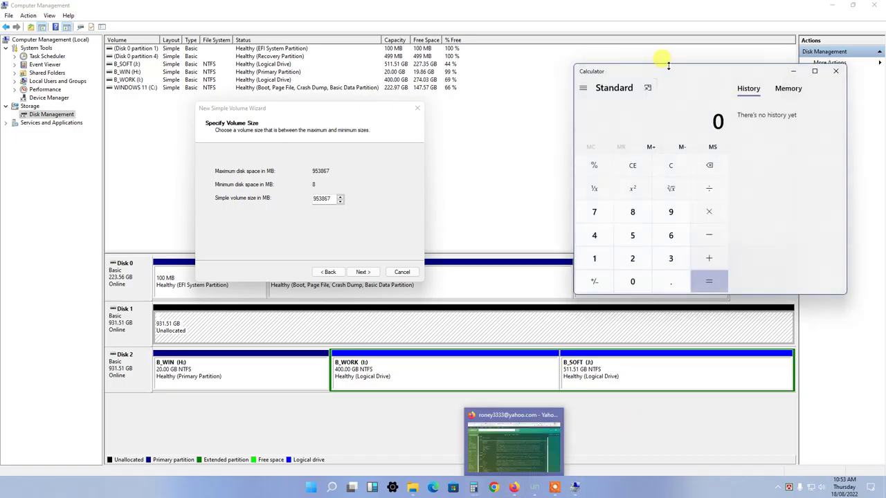
Switch to Calculator and multiply 1024 by 30 to convert 30 GB to megabytes
text(1024)
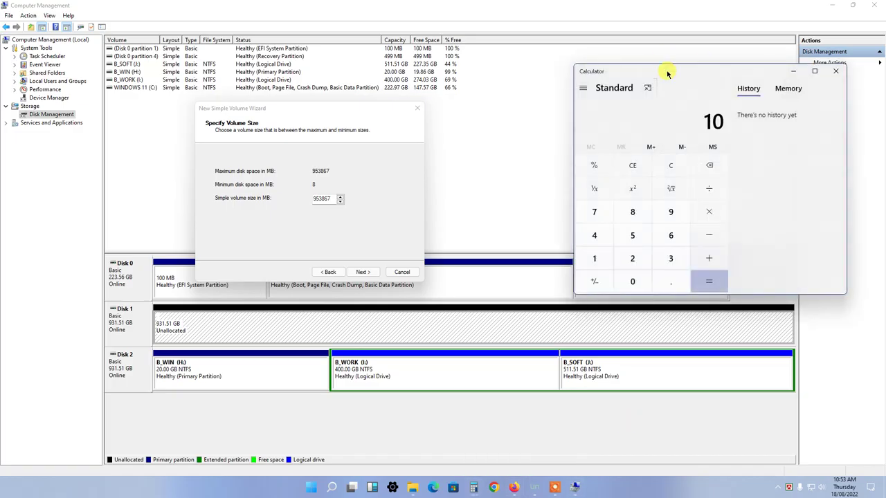
key(asterisk)
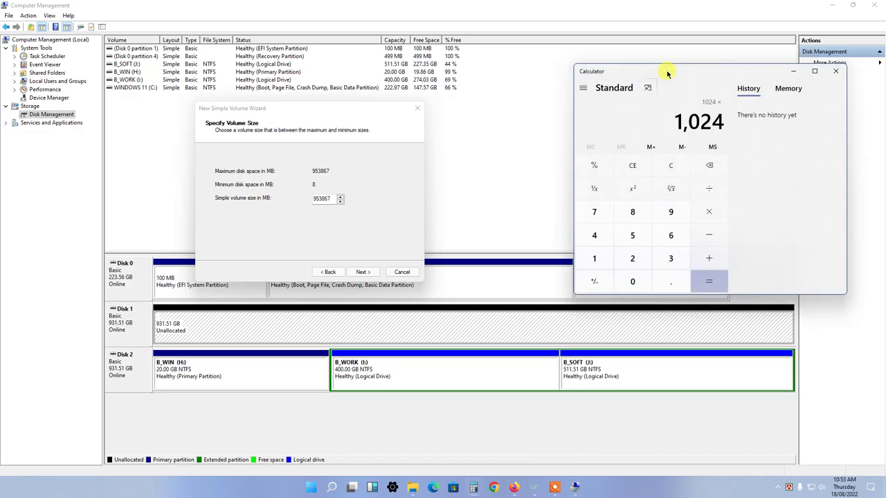
text(30)
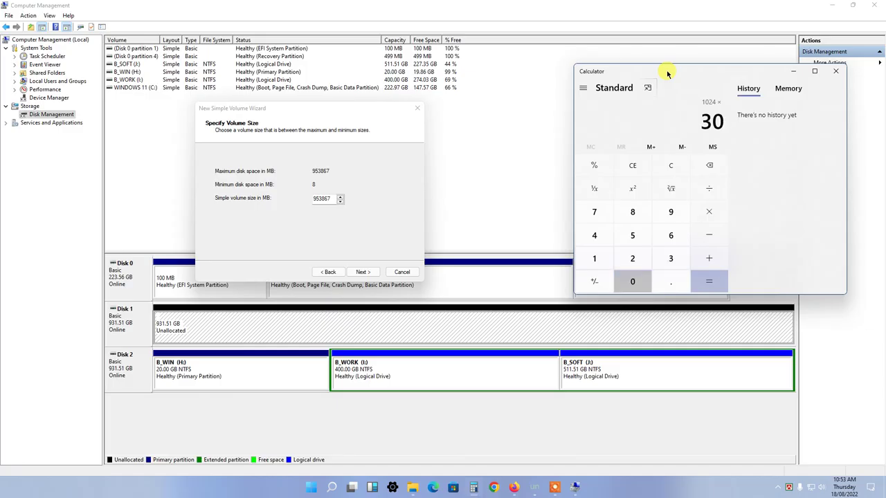
key(Return)
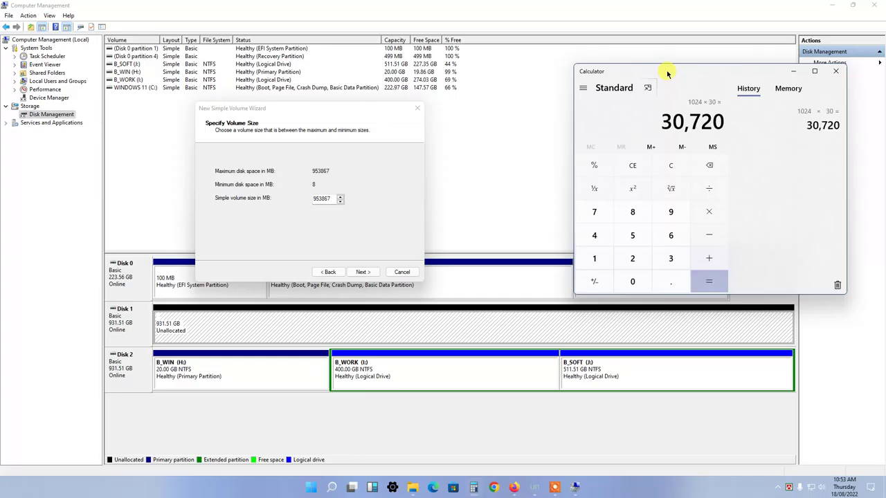
Set the new simple volume's size to 30720 MB and accept D as its drive letter
double_click(321, 199)
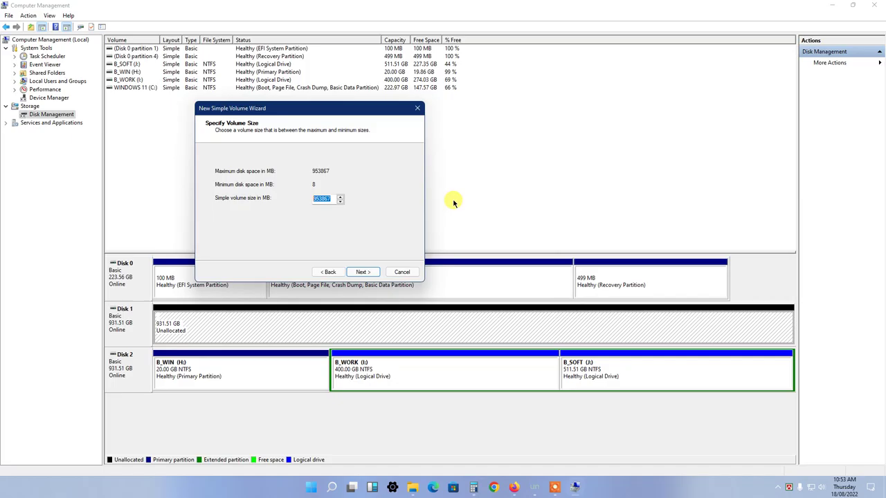
text(30720)
click(363, 272)
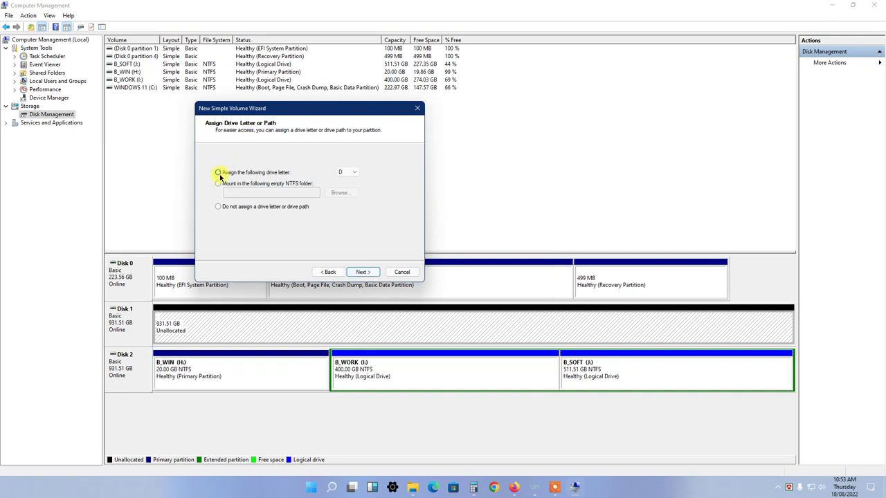
click(361, 273)
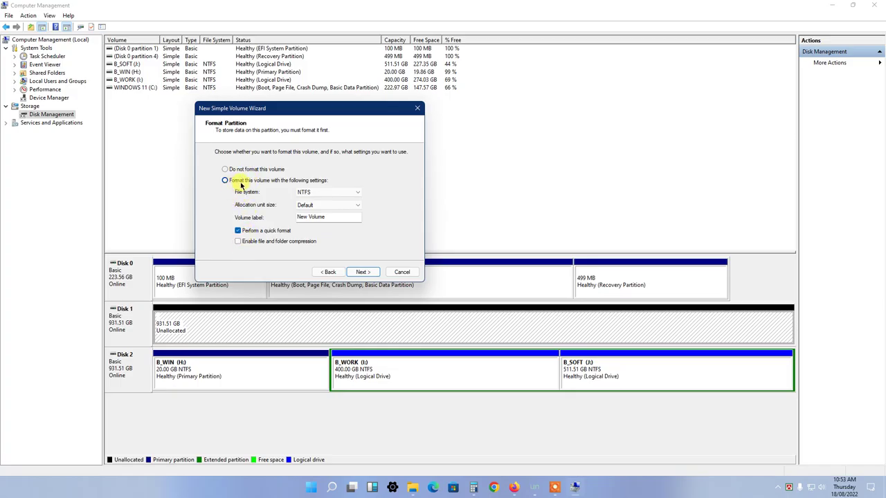
Format the volume as NTFS with default allocation unit size and quick format, label it W-1, and finish creating it
click(358, 194)
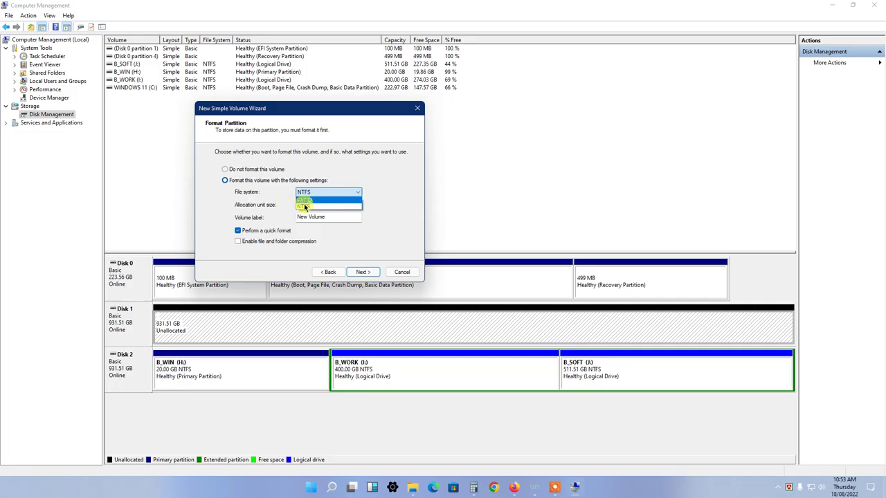
click(383, 203)
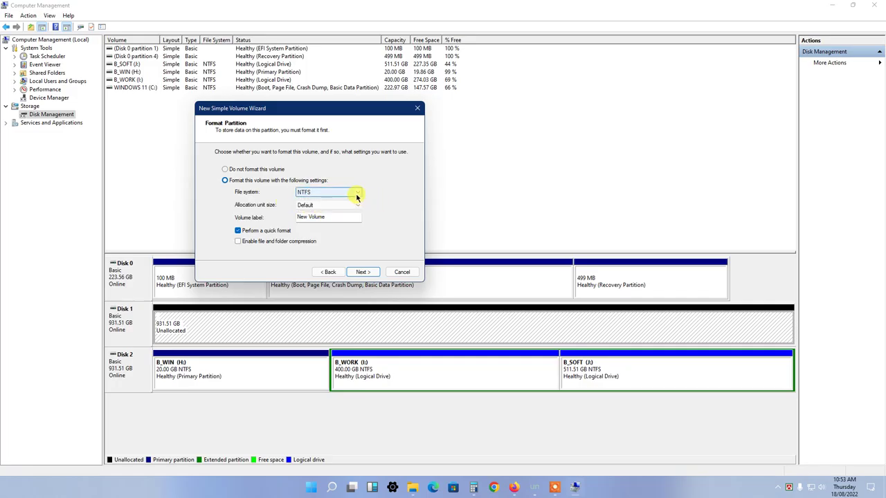
click(358, 197)
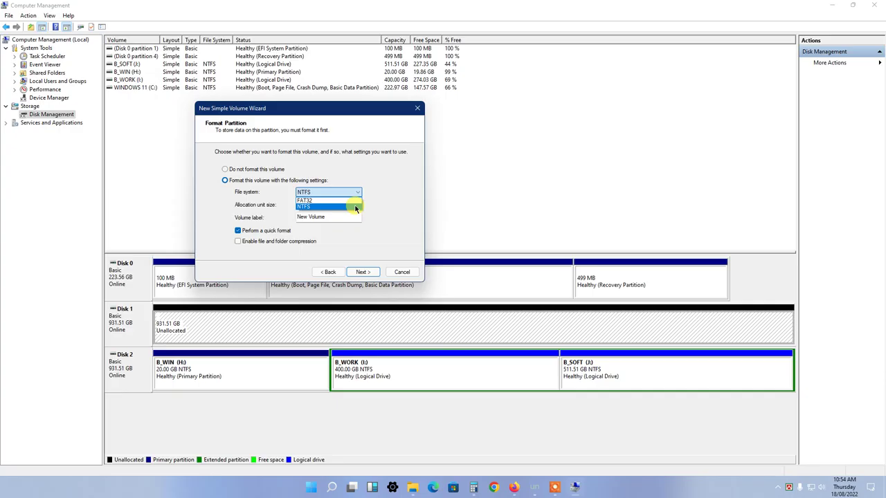
click(418, 198)
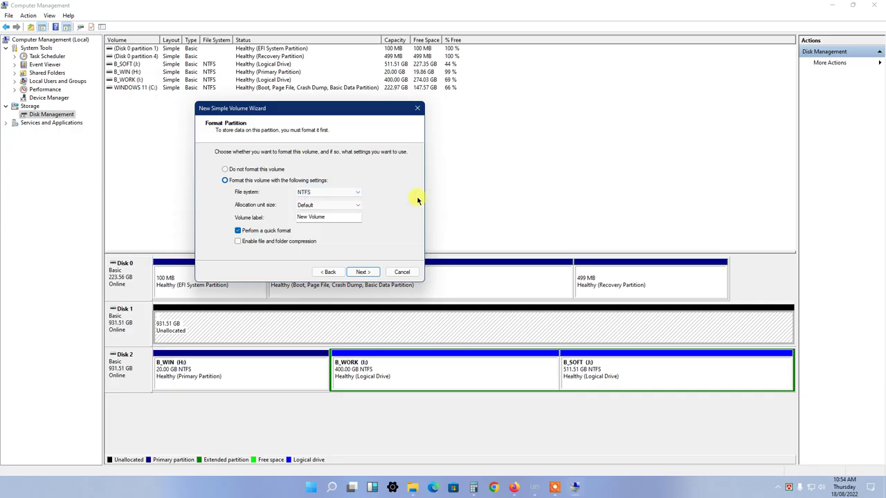
click(351, 208)
click(326, 212)
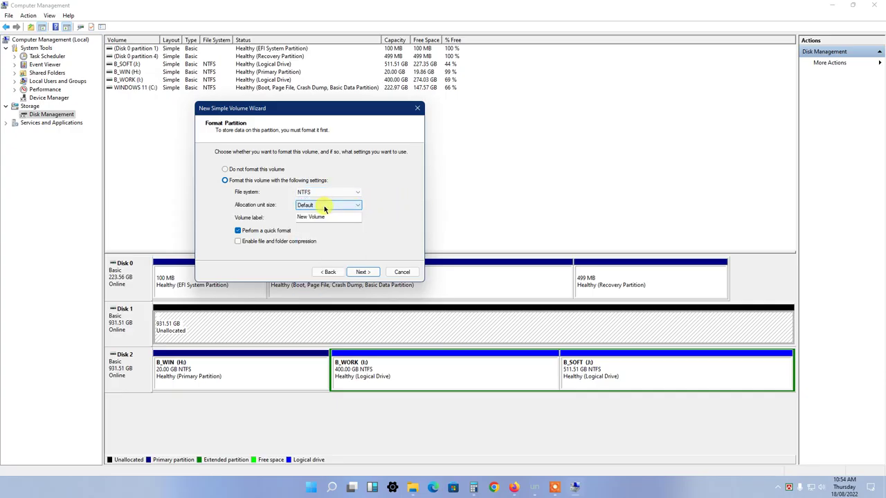
key(Tab)
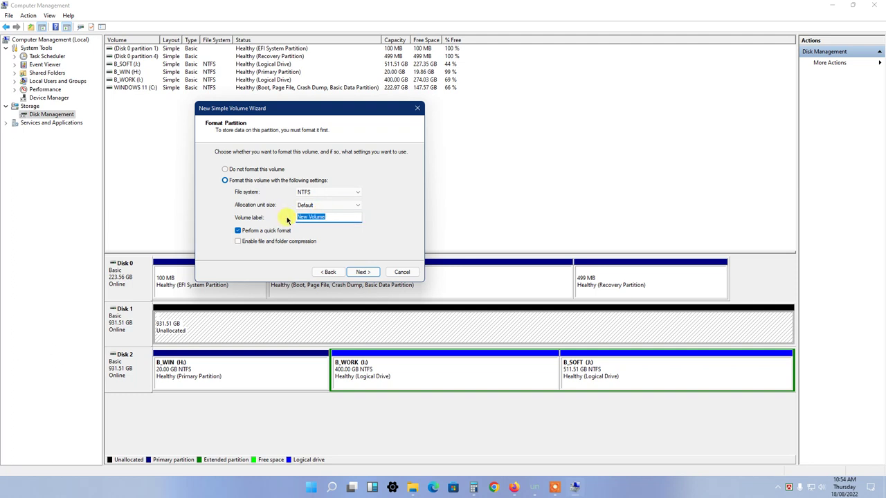
text(W-1)
click(363, 272)
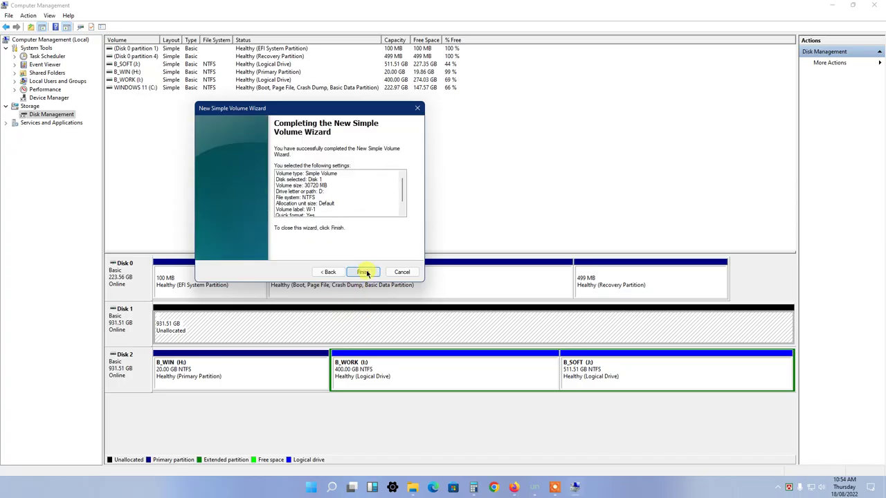
click(365, 272)
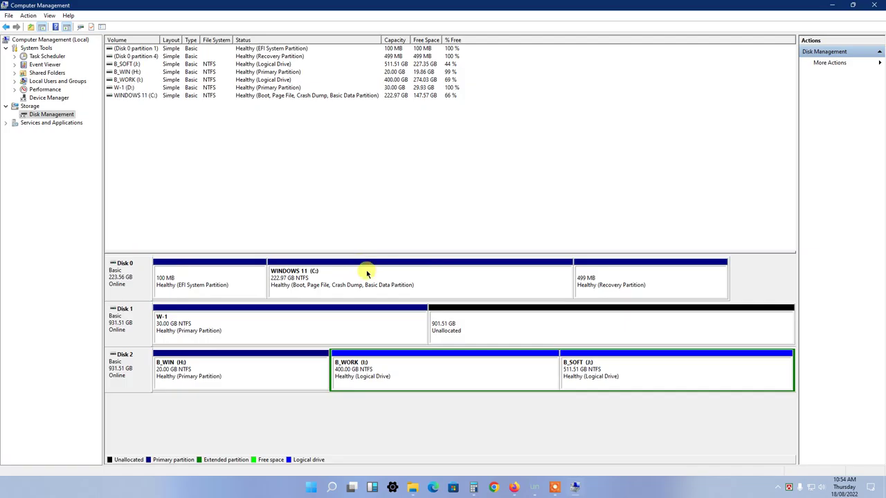
Start a new simple volume in the unallocated space beside W-1 (D:) on Disk 1 and proceed to its size setting
click(186, 332)
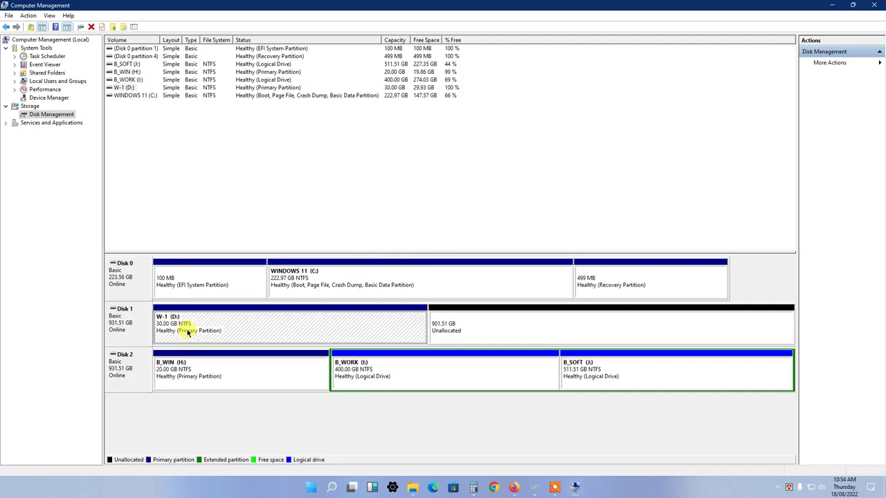
click(511, 326)
right_click(510, 326)
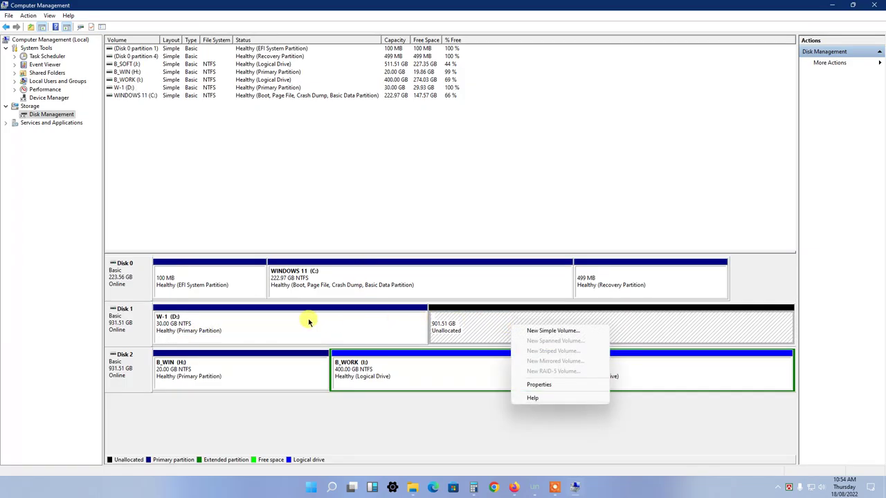
click(180, 325)
click(511, 325)
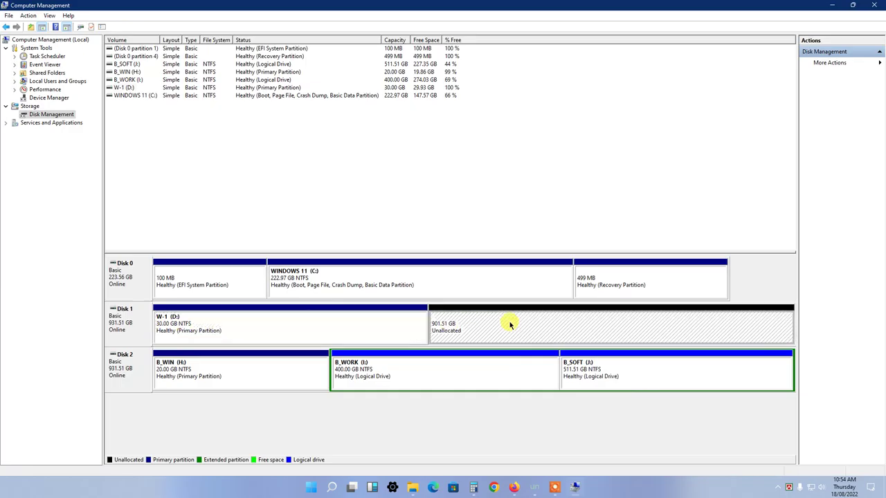
right_click(497, 322)
click(540, 327)
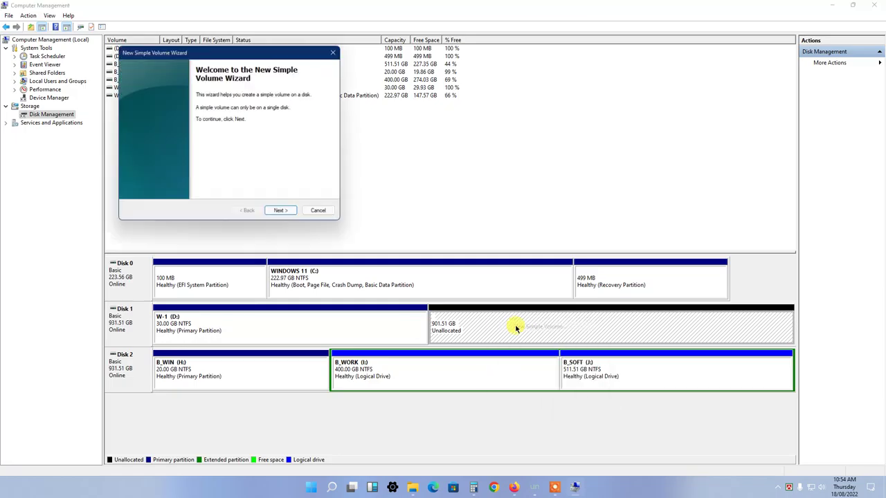
click(280, 214)
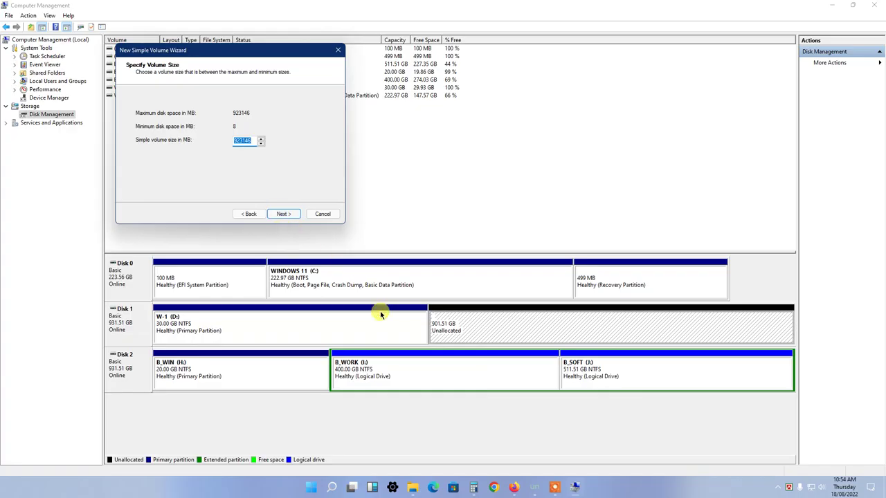
Switch to Calculator and multiply 1024 by 400 to convert 400 GB to megabytes
mouse_move(528, 493)
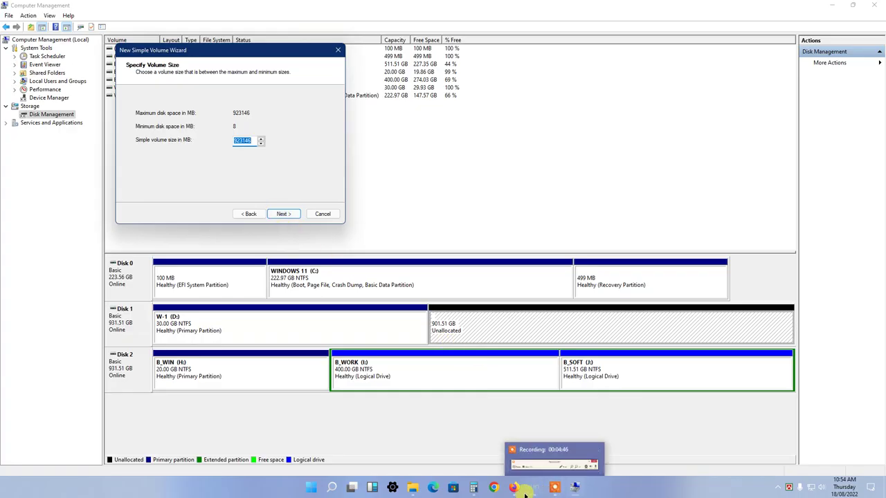
mouse_move(473, 493)
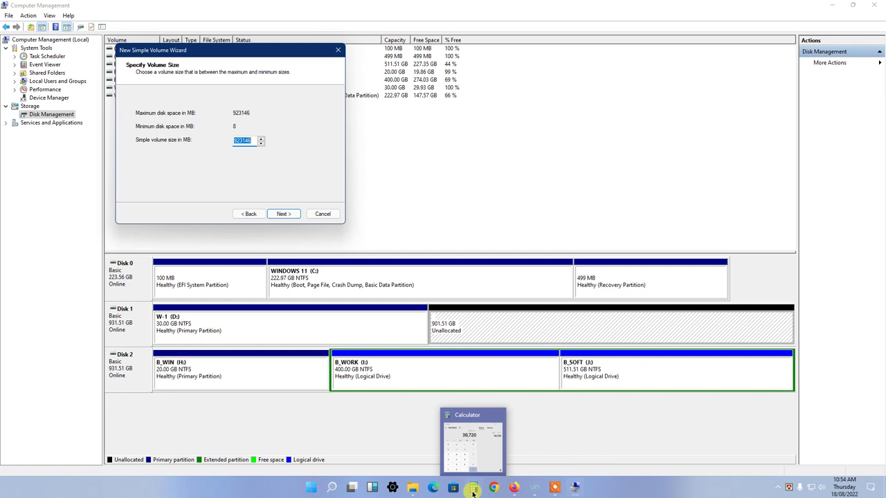
click(473, 493)
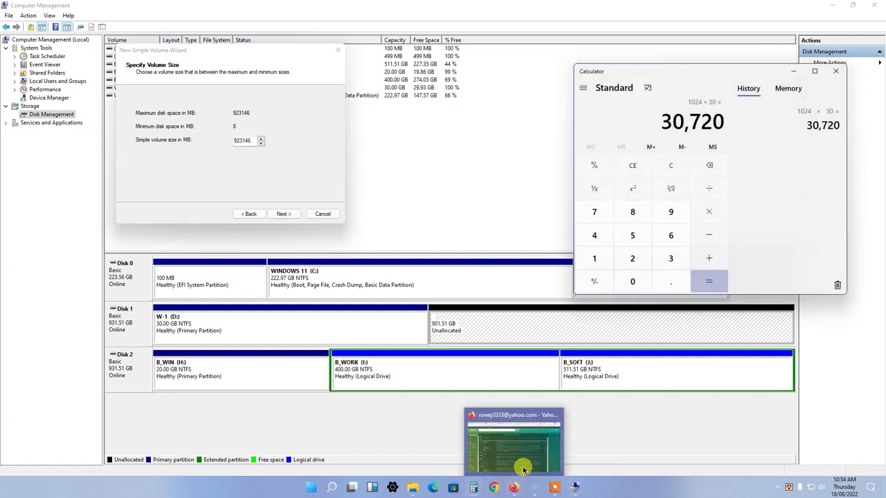
key(Escape)
text(1024*4)
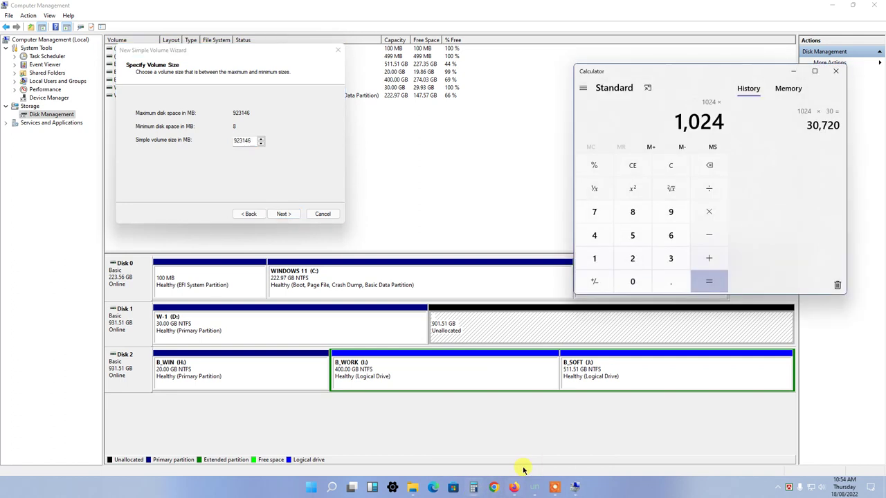
text(00)
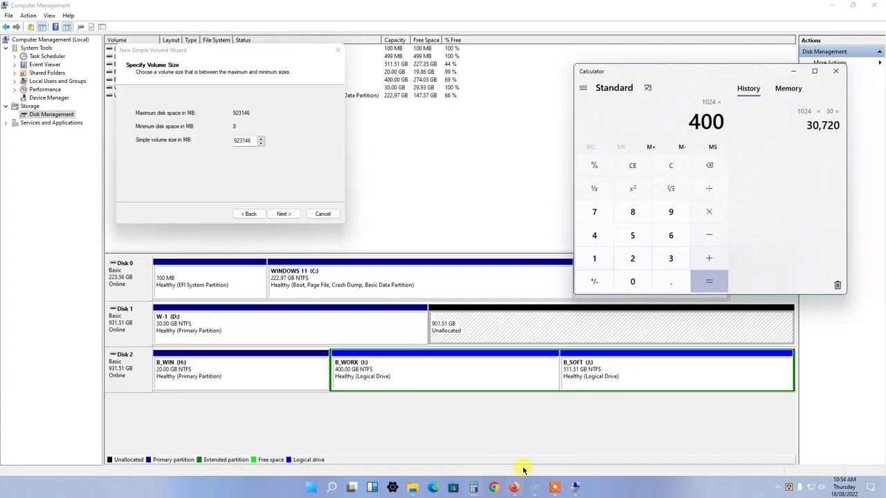
key(Return)
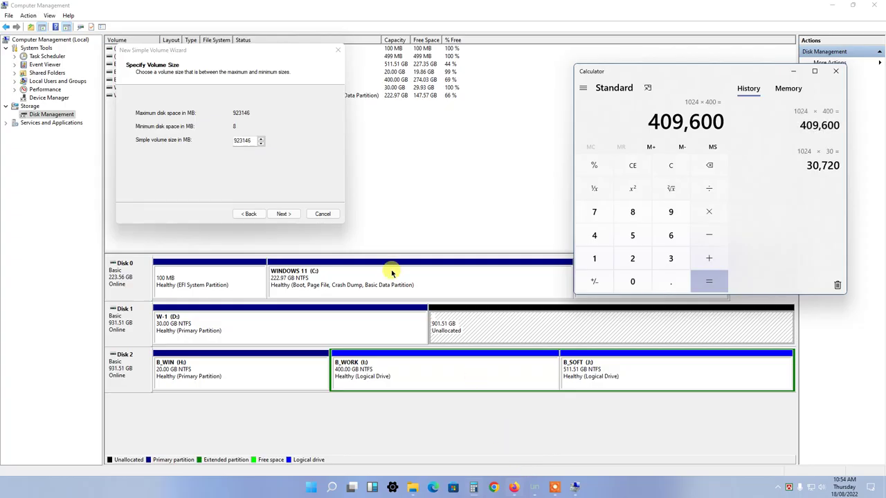
Return to the New Simple Volume Wizard and set the volume size to 409600 MB
click(247, 150)
drag(251, 141, 215, 147)
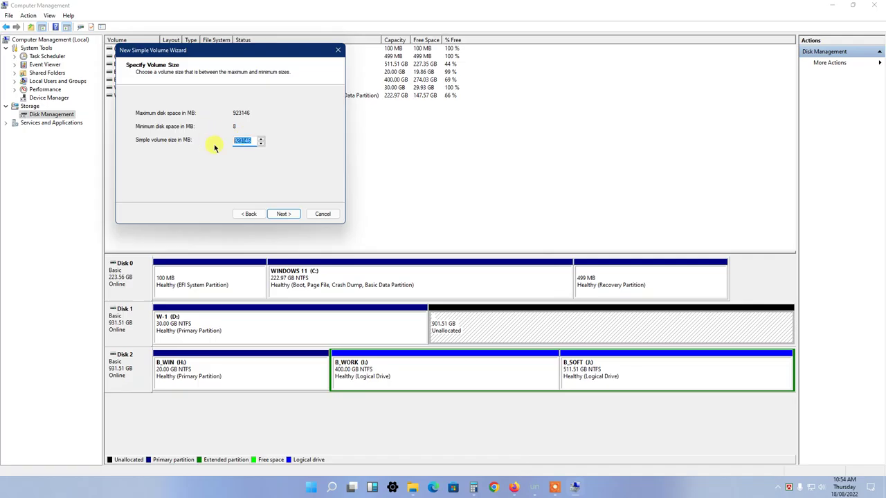
text(409600)
click(282, 216)
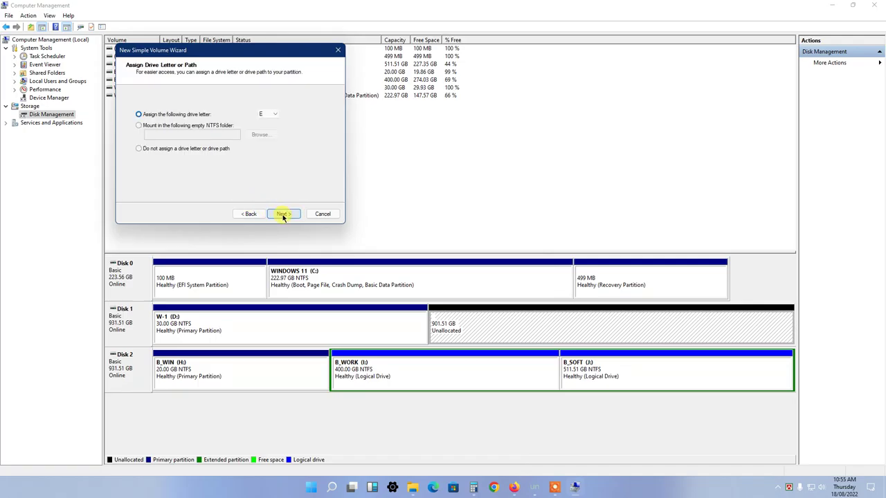
Accept drive letter E and the default NTFS quick-format settings labelled New Volume, and finish creating the volume
click(282, 215)
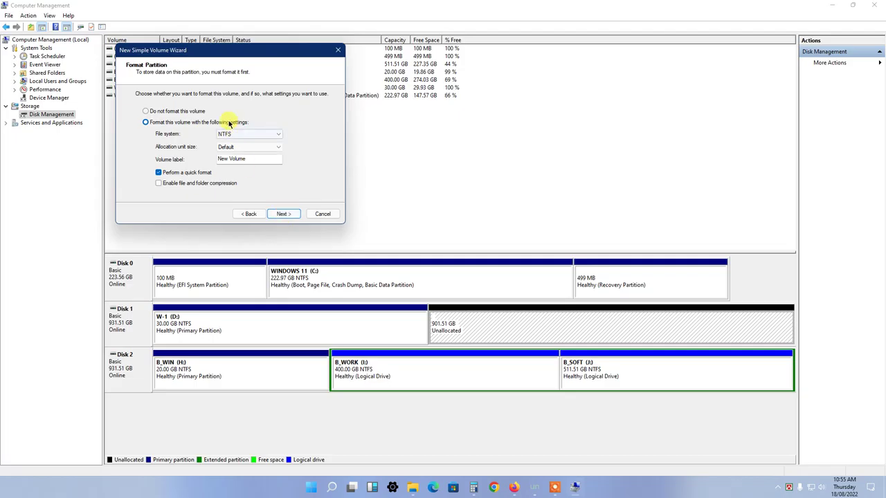
click(283, 214)
click(283, 214)
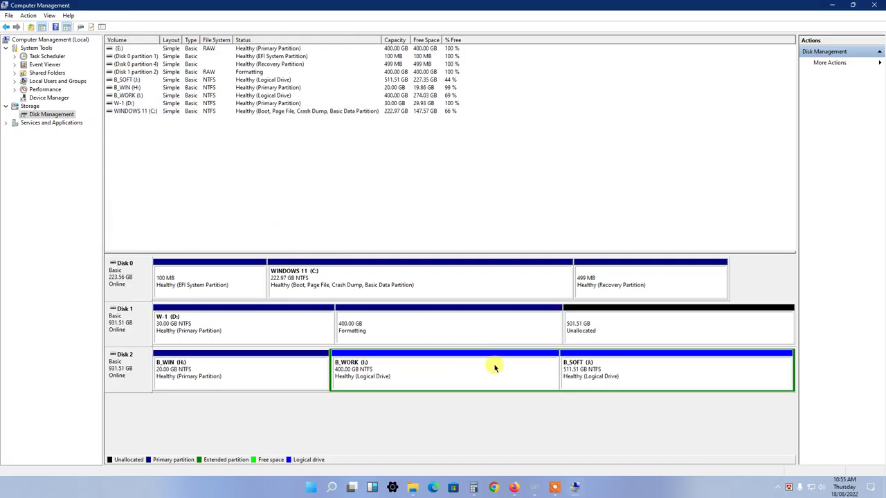
Create a simple volume from all remaining unallocated space on Disk 1, accepting drive letter F and the default format settings
click(601, 330)
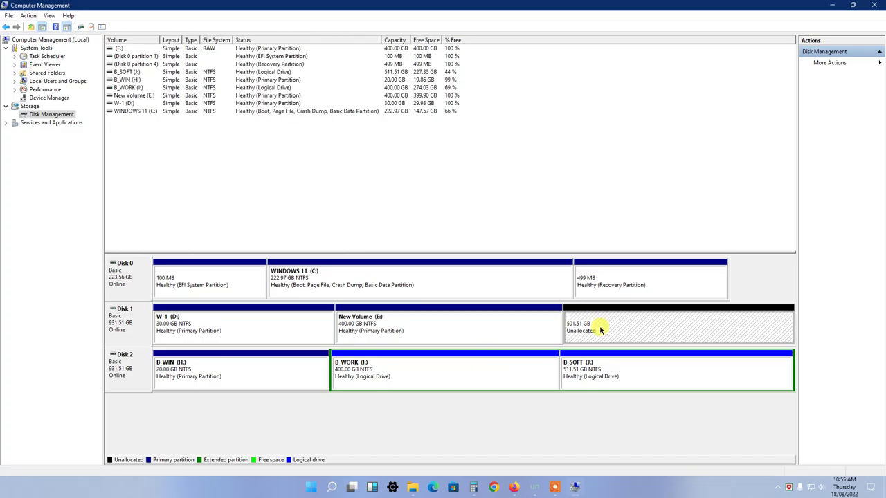
right_click(599, 330)
click(612, 335)
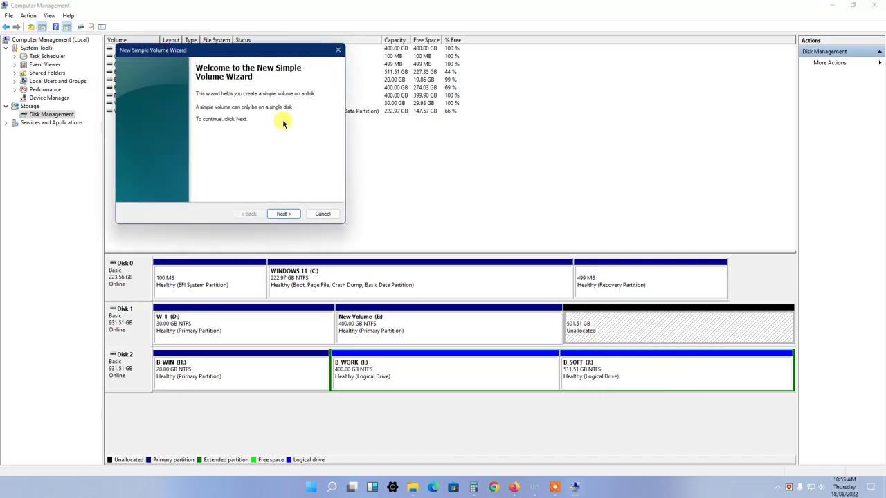
click(283, 214)
click(287, 216)
click(288, 215)
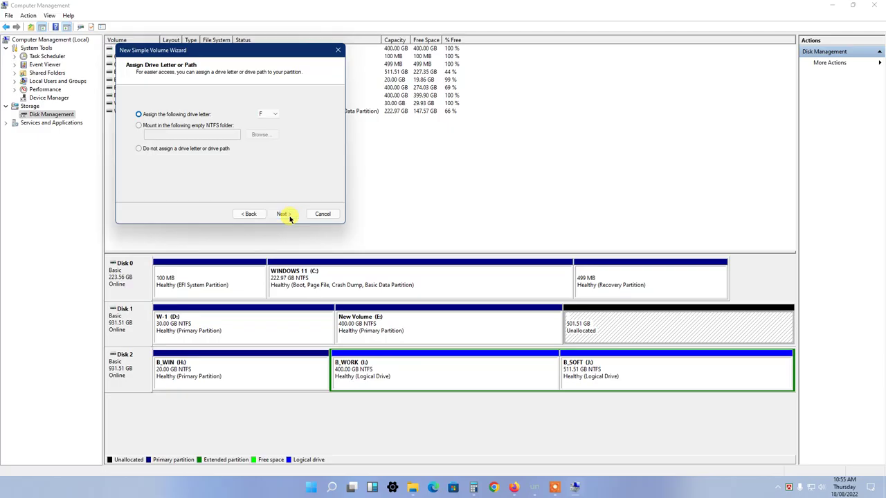
click(288, 215)
click(288, 216)
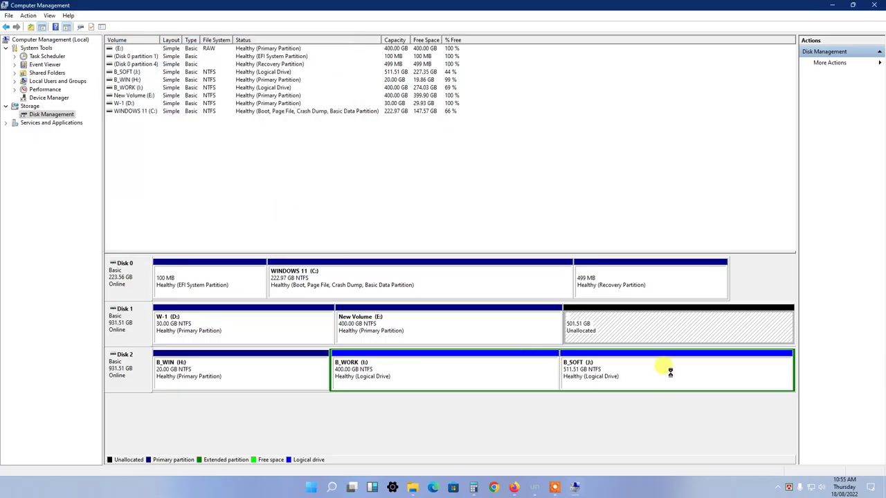
Examine the partition types of W-1 (D:), New Volume (E:) and New Volume (F:) on Disk 1
click(468, 337)
click(281, 331)
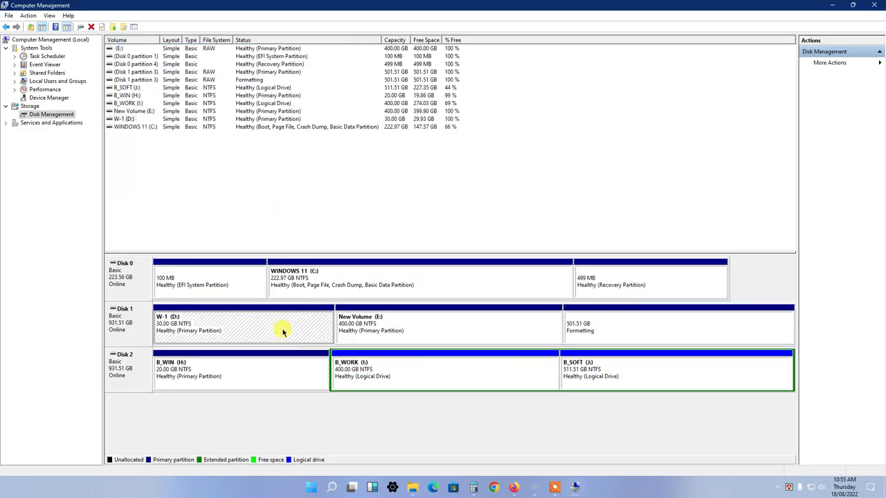
click(583, 316)
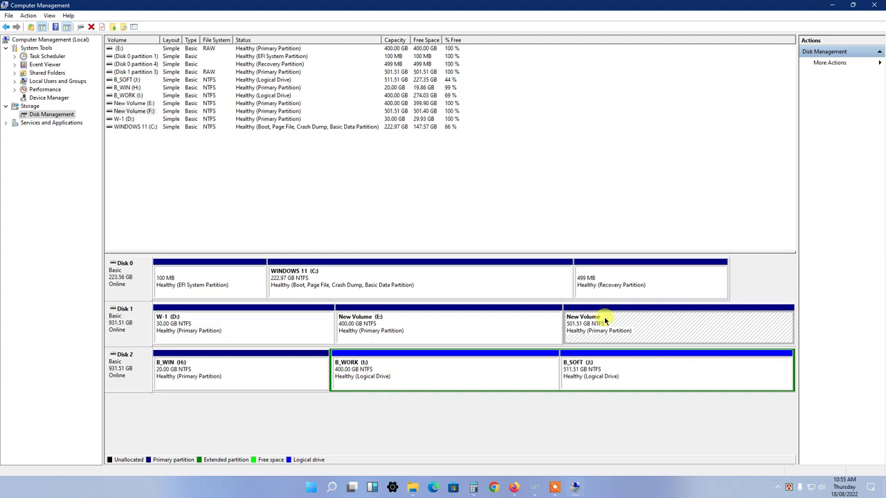
click(466, 335)
click(275, 331)
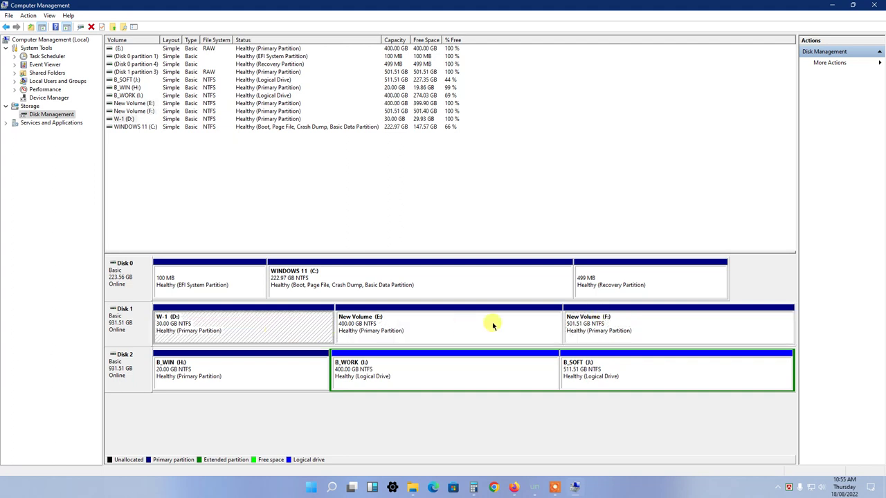
click(606, 319)
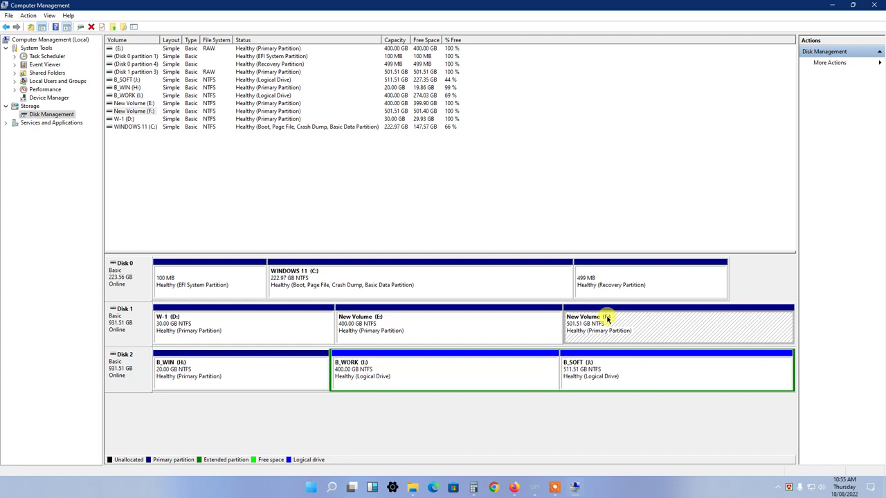
click(202, 338)
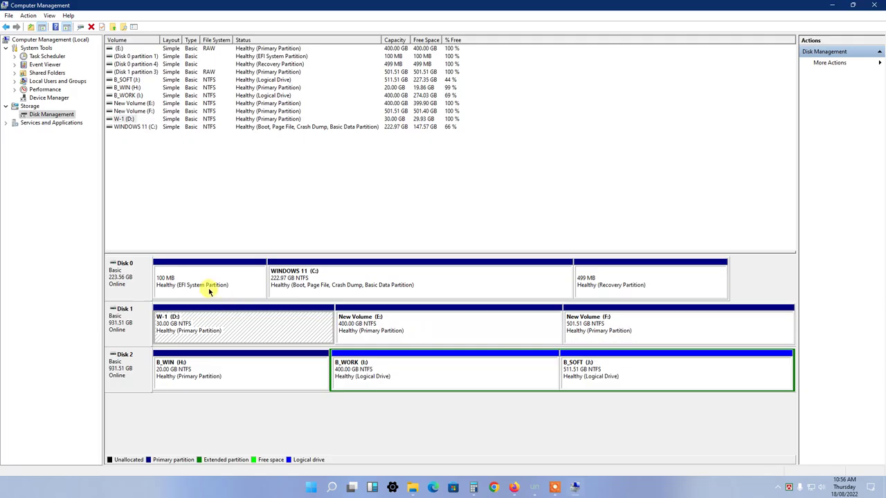
click(419, 327)
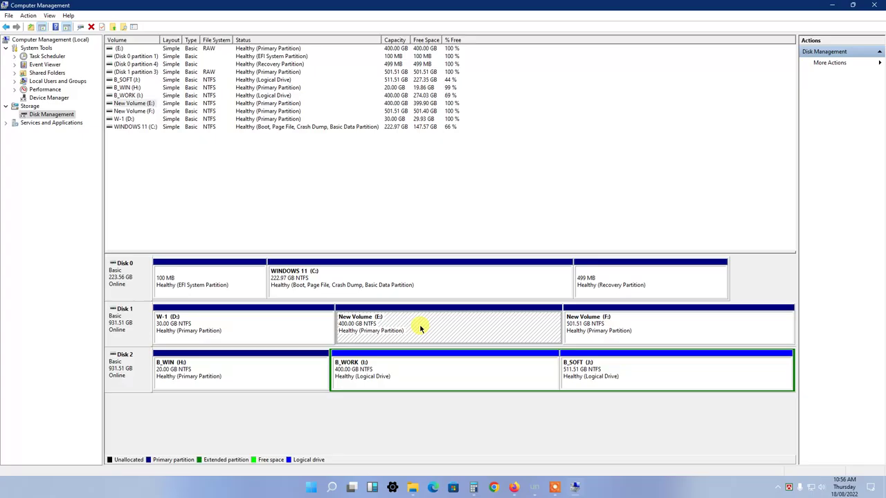
click(585, 323)
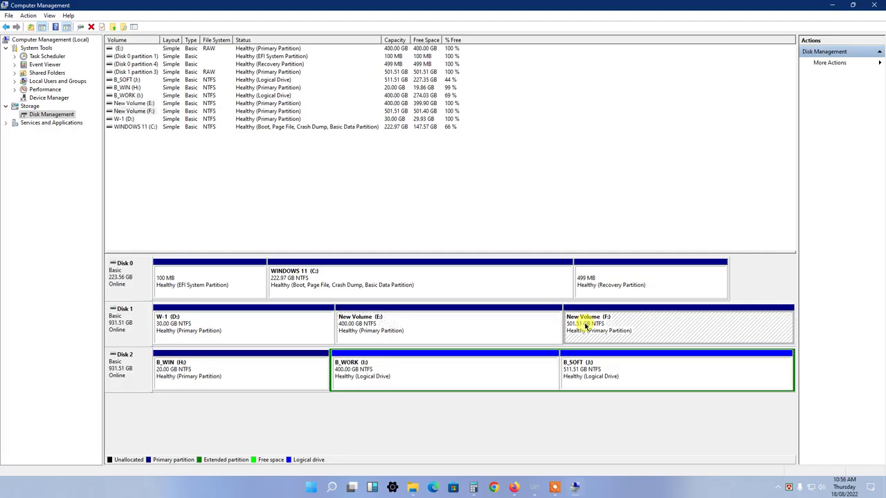
click(254, 328)
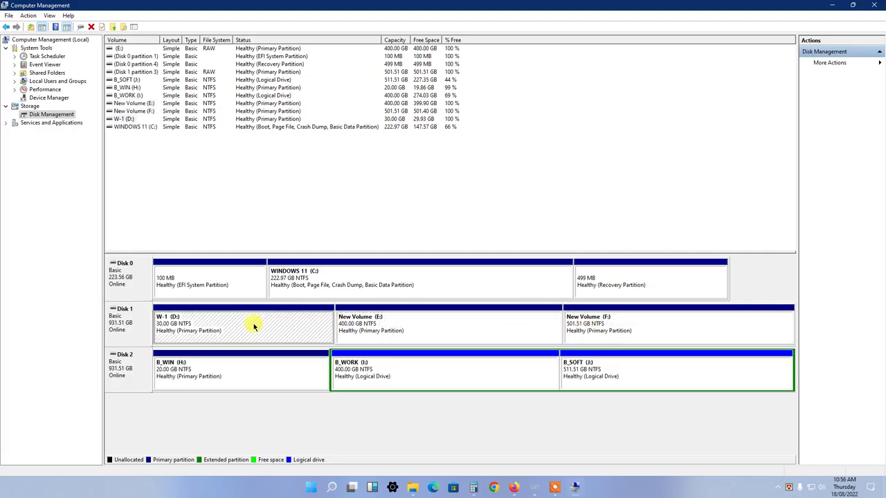
click(627, 331)
click(445, 331)
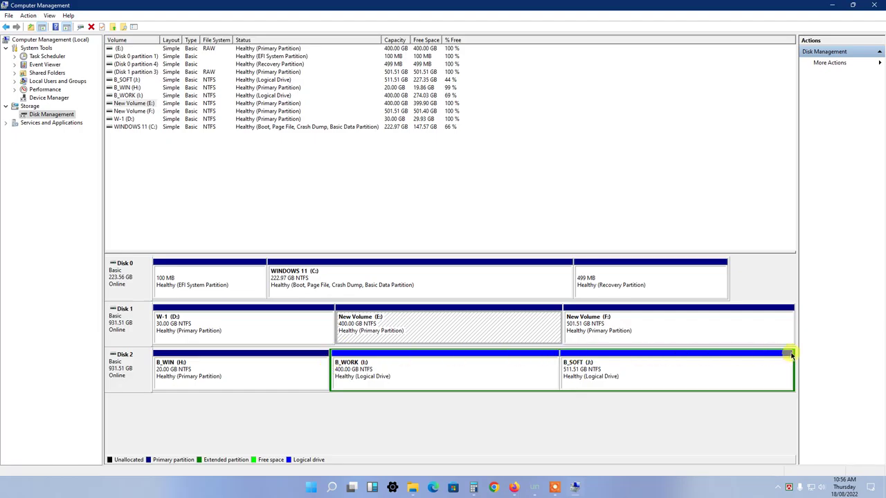
Compare Disk 2's B_WIN, B_WORK and B_SOFT partition types with those on Disk 1
click(380, 377)
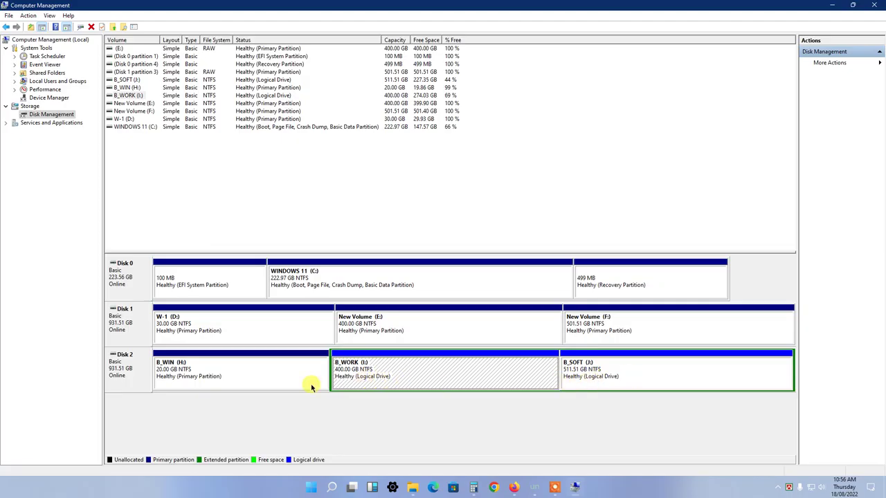
click(186, 379)
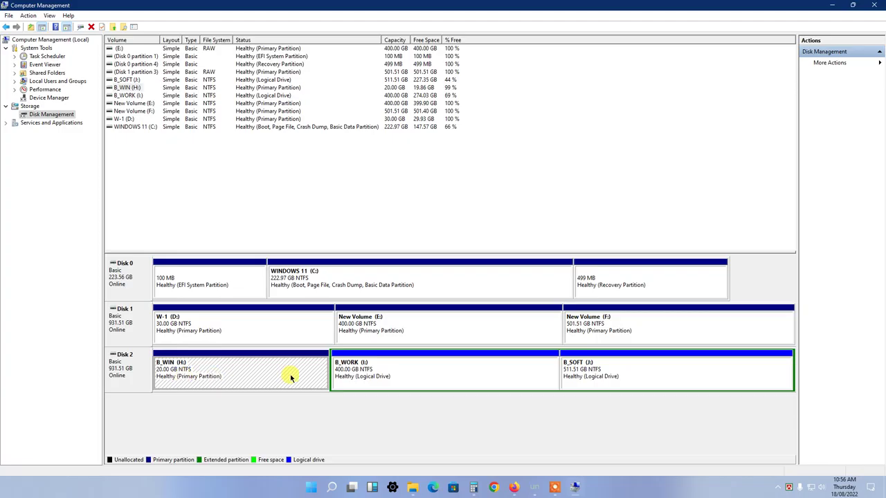
click(387, 375)
click(604, 376)
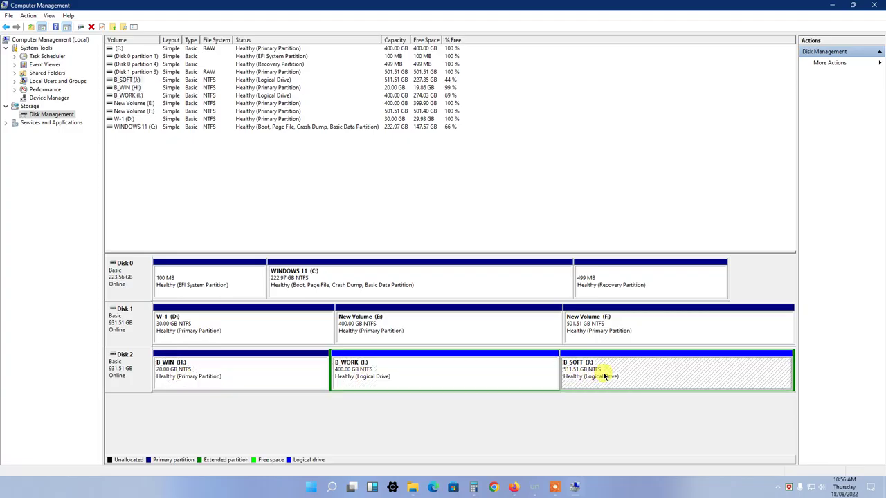
click(532, 331)
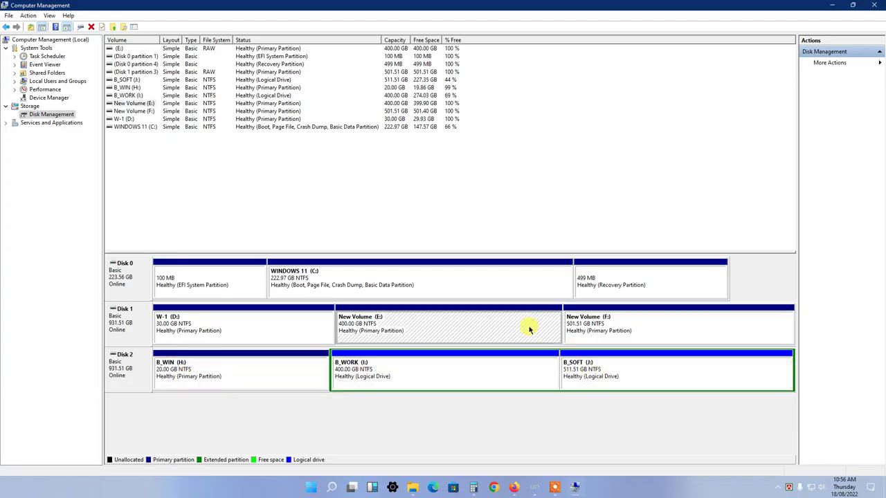
Delete New Volume (F:) from Disk 1, accepting the loss of its data, and select New Volume (E:)
click(607, 325)
right_click(607, 326)
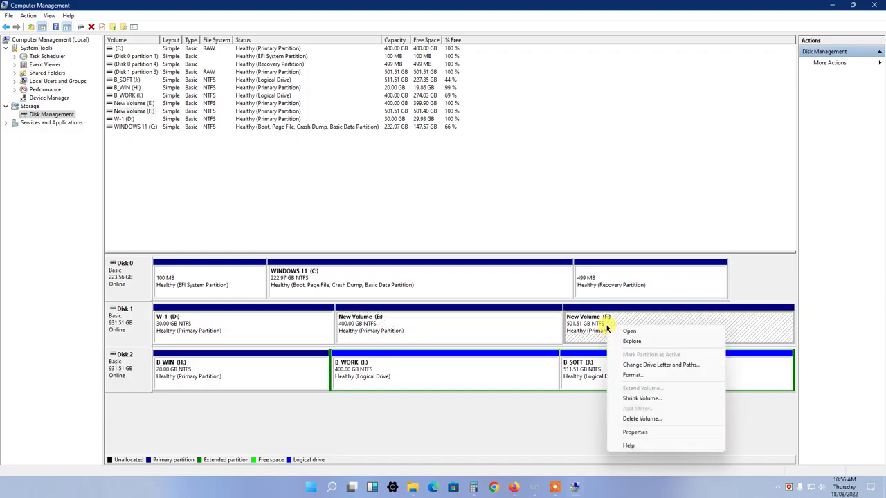
click(636, 420)
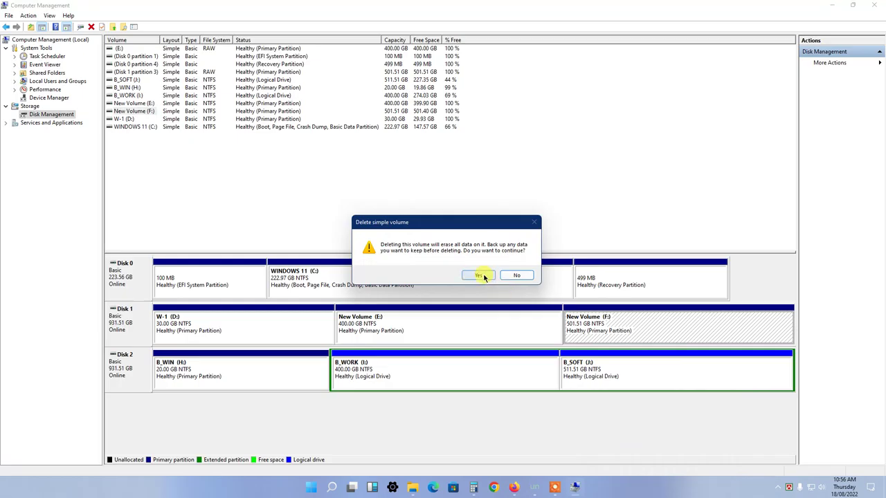
click(479, 276)
click(476, 321)
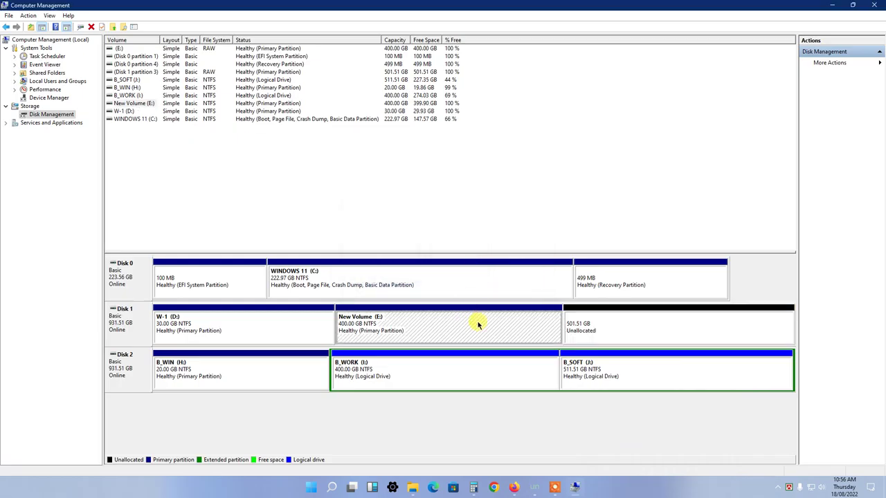
Delete New Volume (E:) from Disk 1, accepting the loss of its data
right_click(477, 324)
click(507, 415)
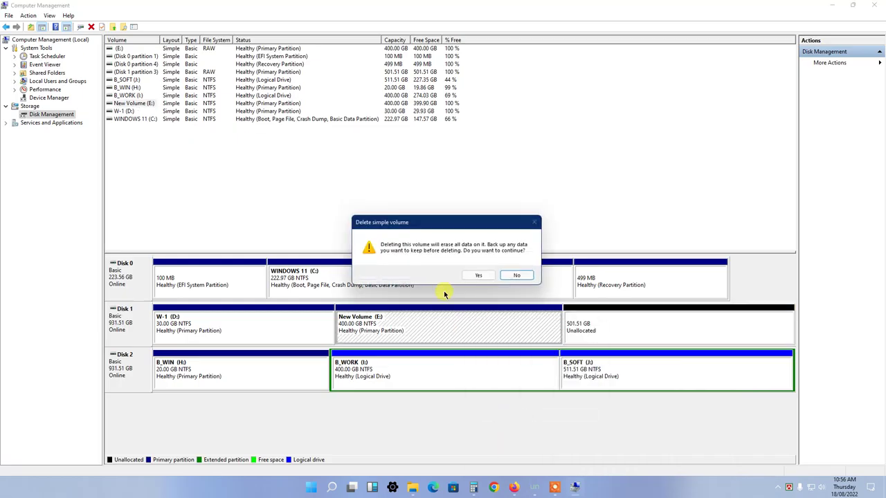
click(477, 275)
Delete the W-1 (D:) volume from Disk 1, accepting the data loss, and select the disk's unallocated space
click(390, 329)
right_click(389, 329)
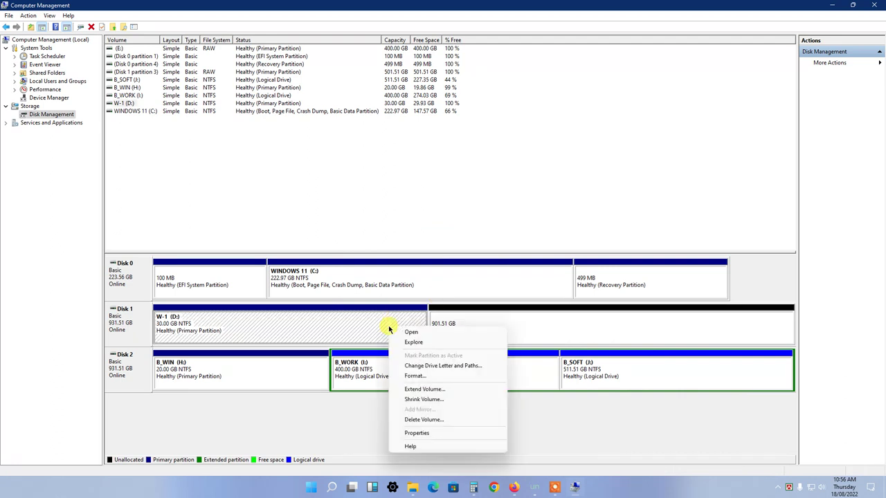
click(422, 420)
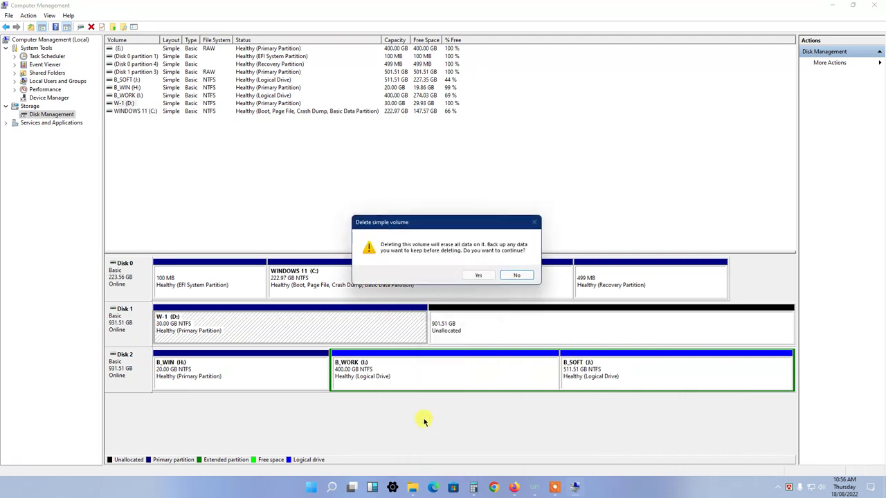
click(479, 275)
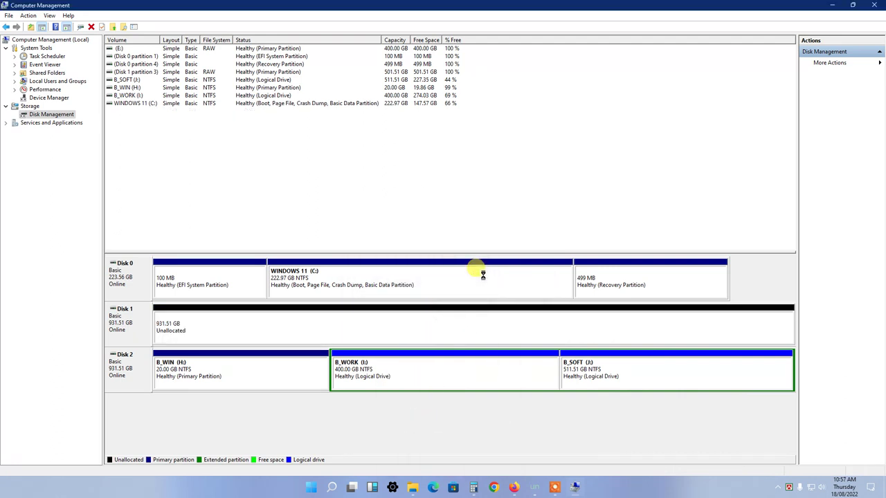
click(199, 330)
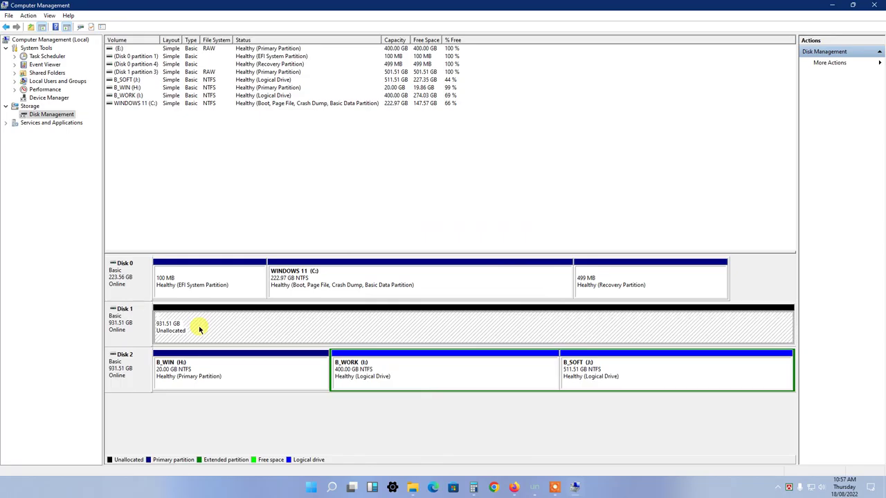
Close Computer Management and minimize the Calculator and File Explorer windows to reveal the desktop
click(873, 7)
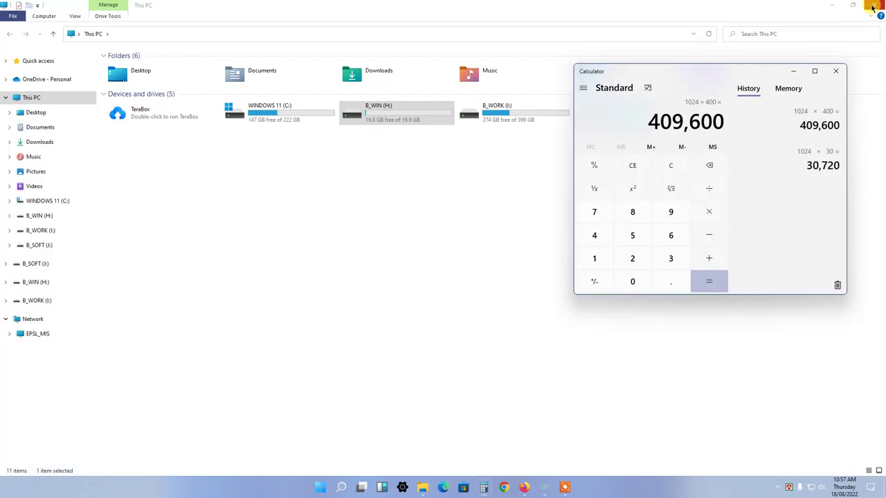
click(794, 72)
click(831, 8)
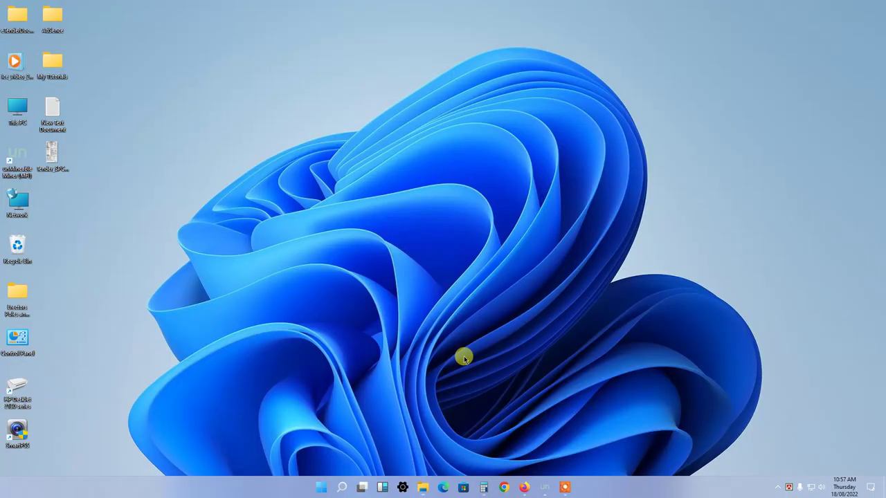
Launch EaseUS Partition Master 12.10, maximize its window and enlarge the disk map until all three disks show
click(321, 488)
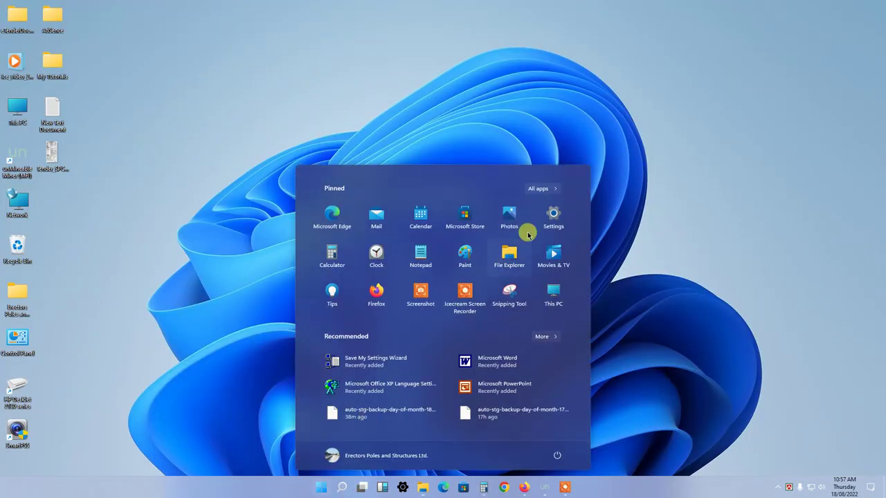
click(539, 187)
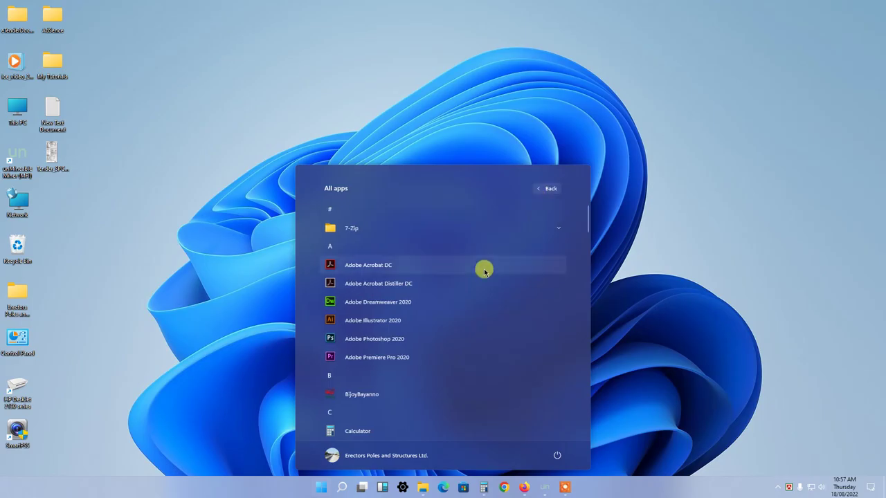
scroll(484, 272, down, 4)
scroll(484, 272, down, 4)
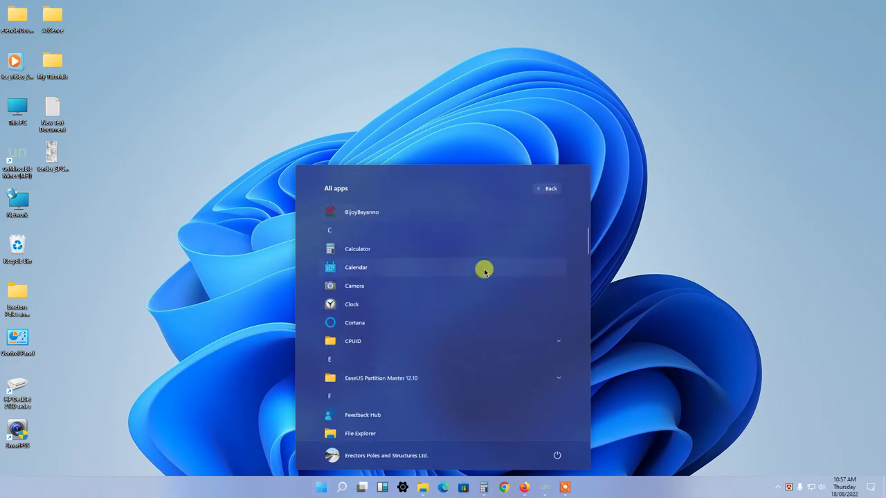
click(419, 274)
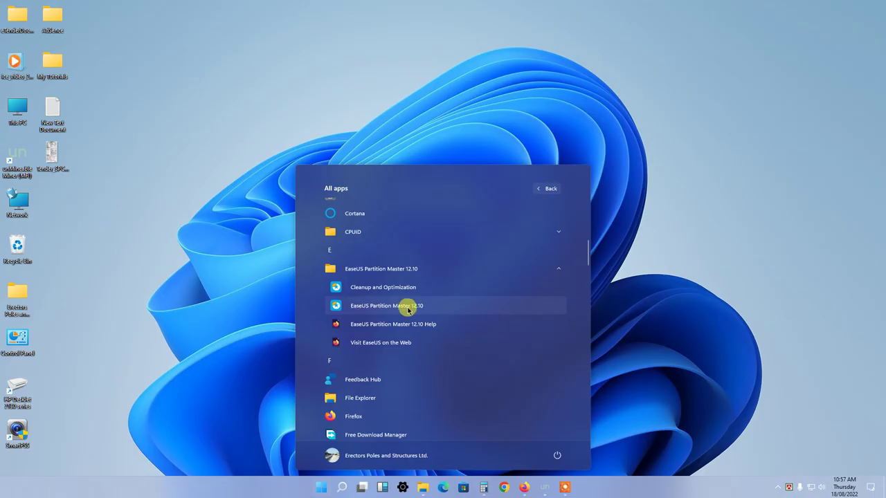
click(408, 311)
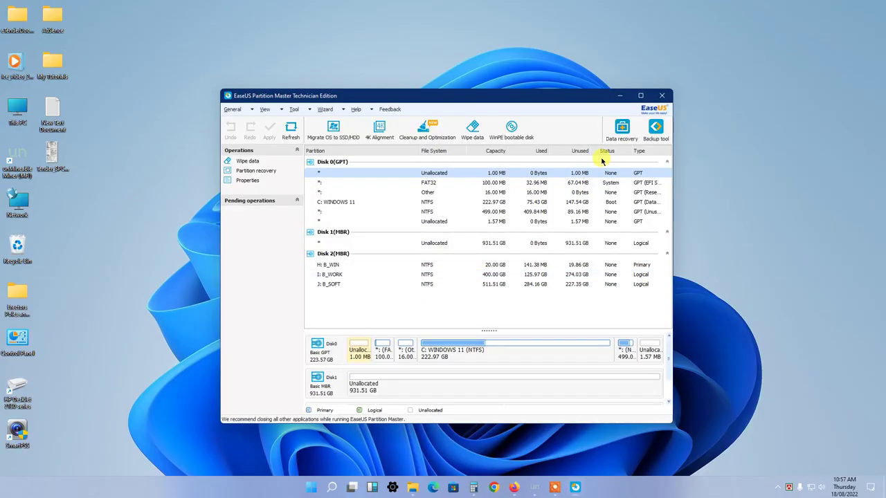
click(640, 96)
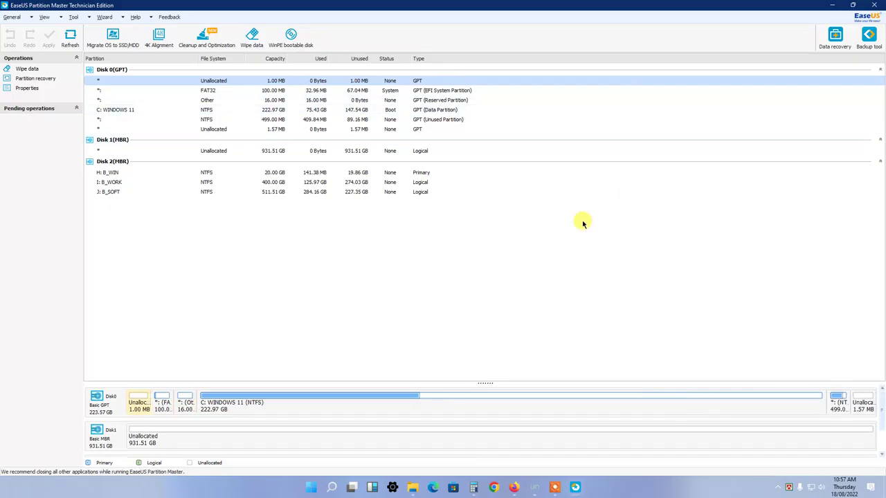
drag(485, 382, 492, 257)
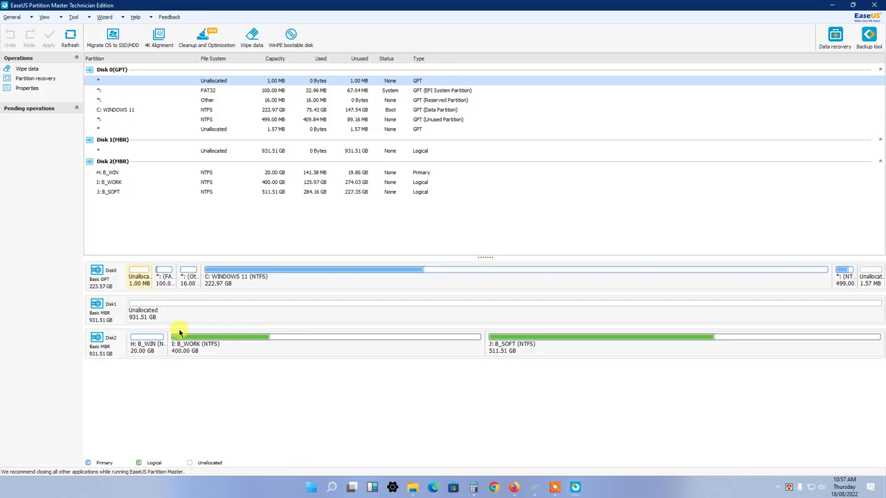
Create a primary NTFS partition labelled W-1 at the start of Disk 1, about 51,037 MB in size, with drive letter D
click(157, 316)
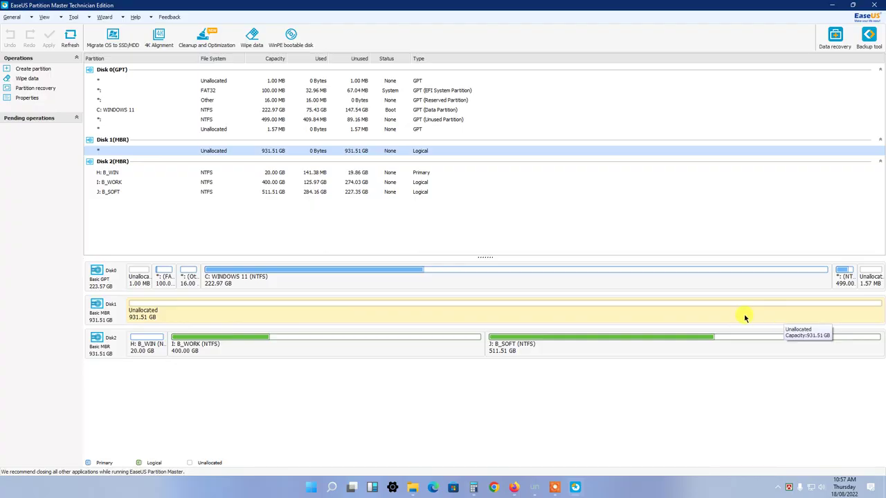
right_click(333, 309)
click(344, 312)
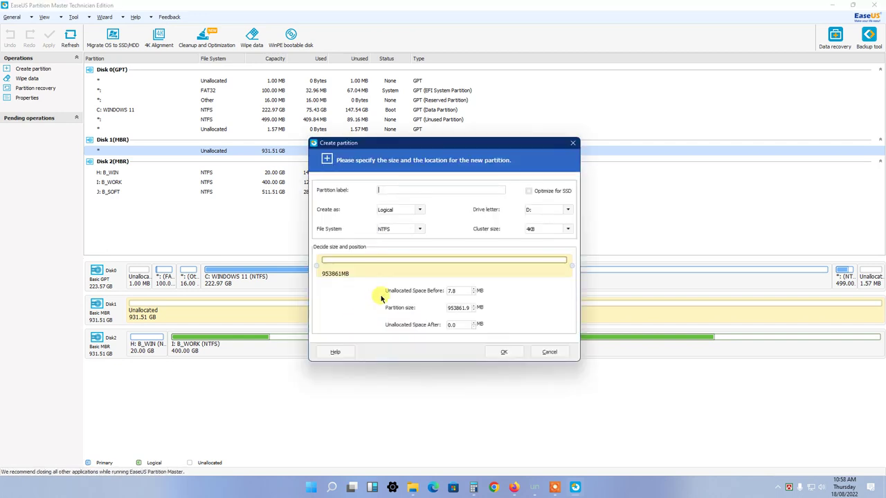
click(394, 189)
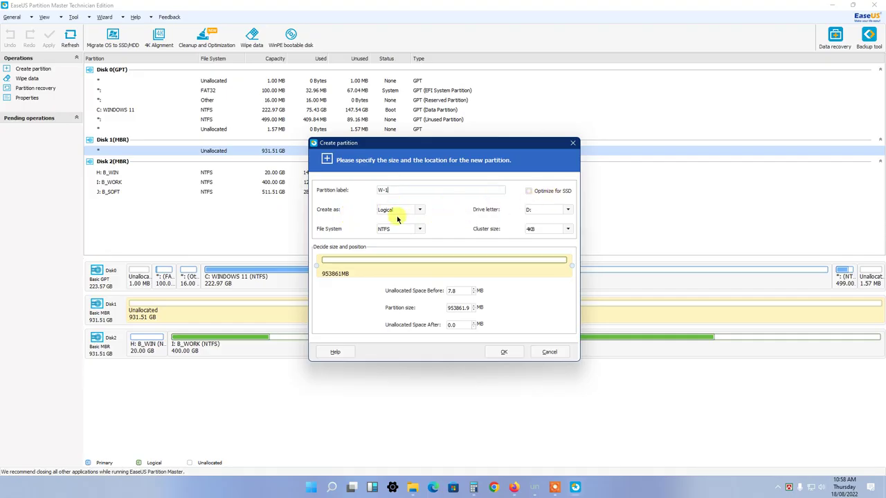
click(419, 213)
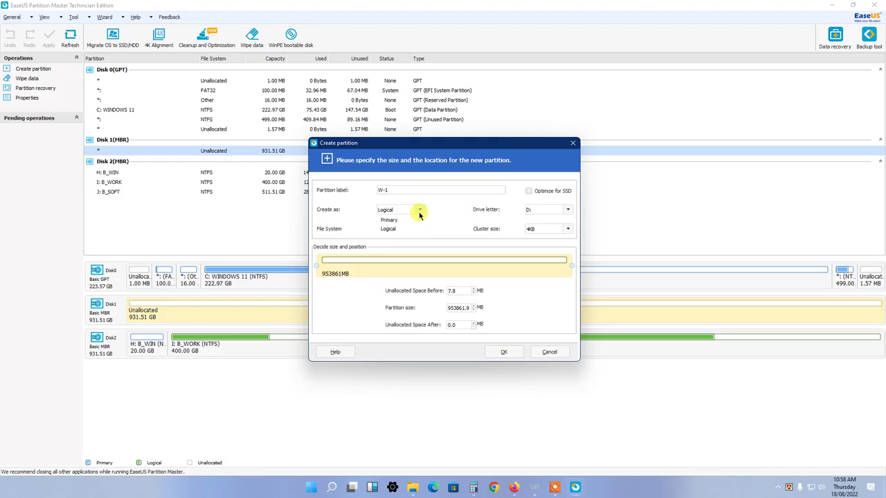
click(389, 220)
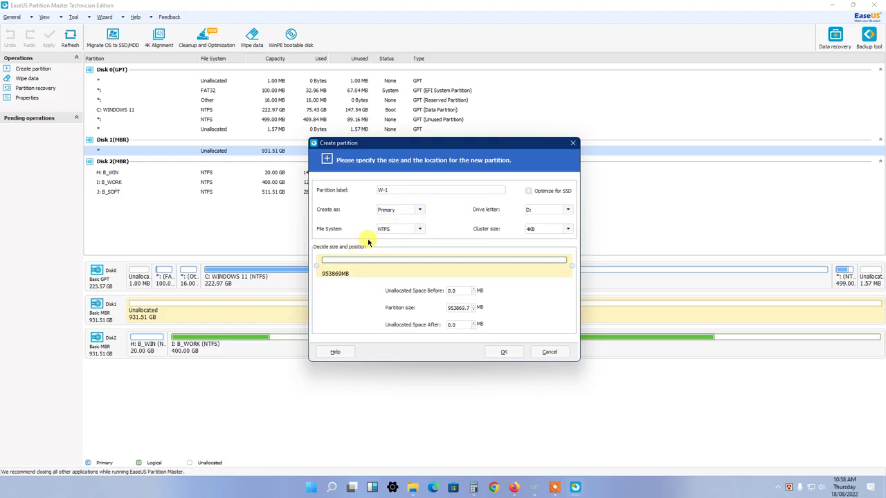
click(423, 232)
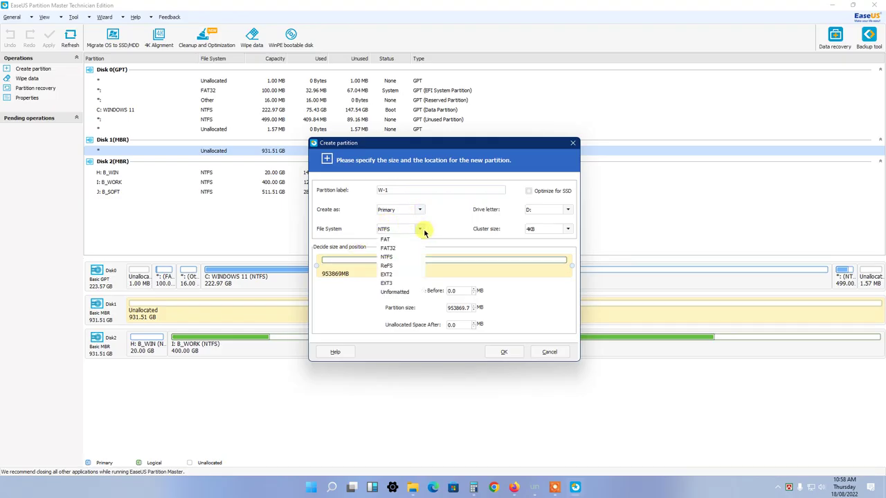
click(425, 232)
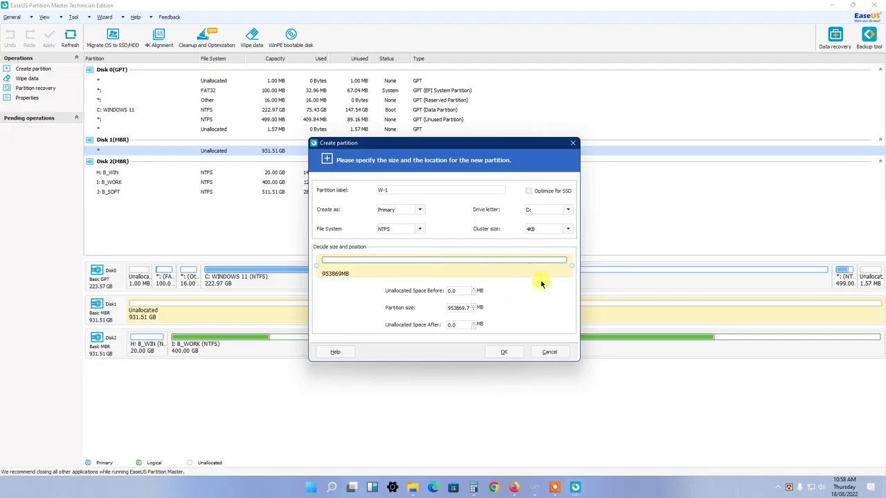
drag(571, 265, 335, 264)
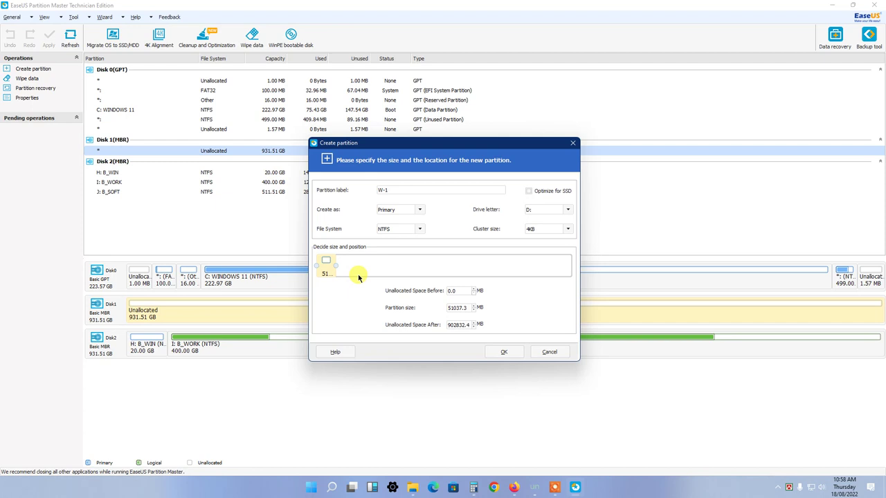
click(503, 354)
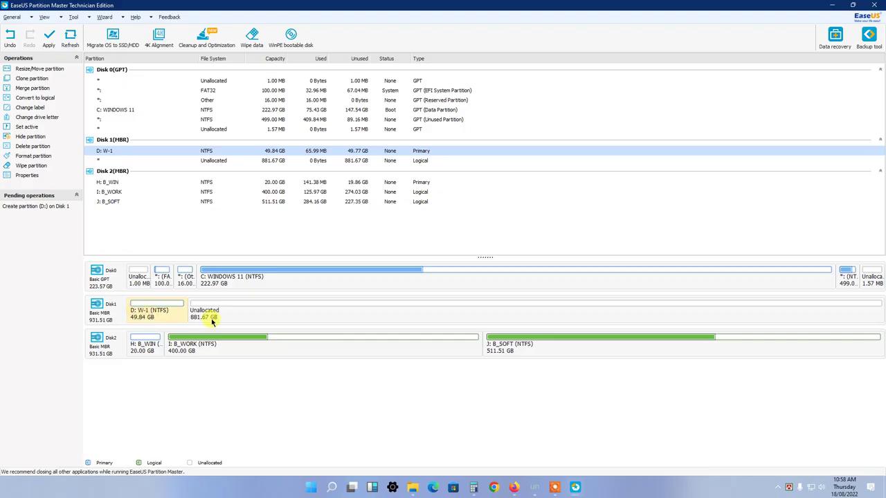
Create a logical NTFS partition labelled W-2 after W-1 on Disk 1, about 206,552 MB in size, with drive letter E
click(233, 317)
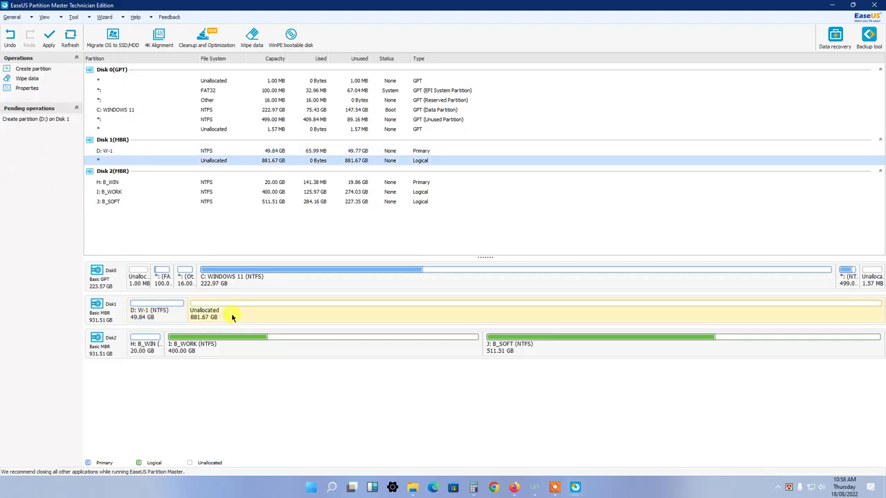
right_click(232, 317)
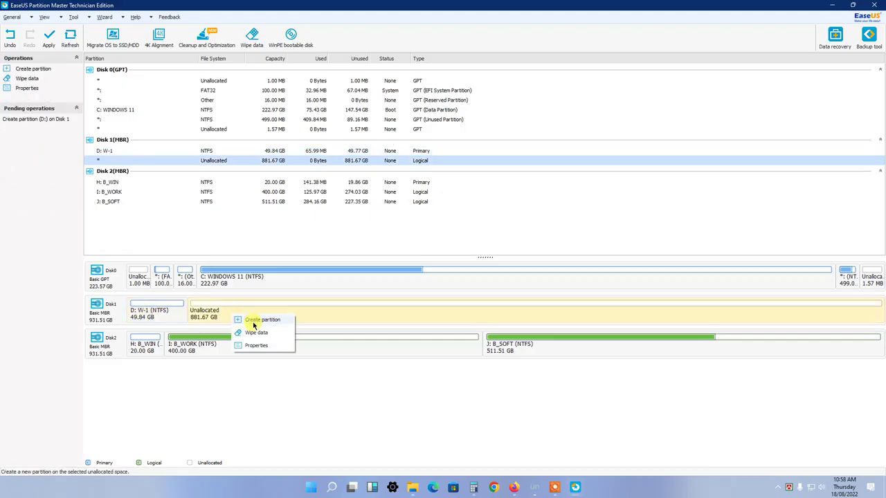
click(257, 321)
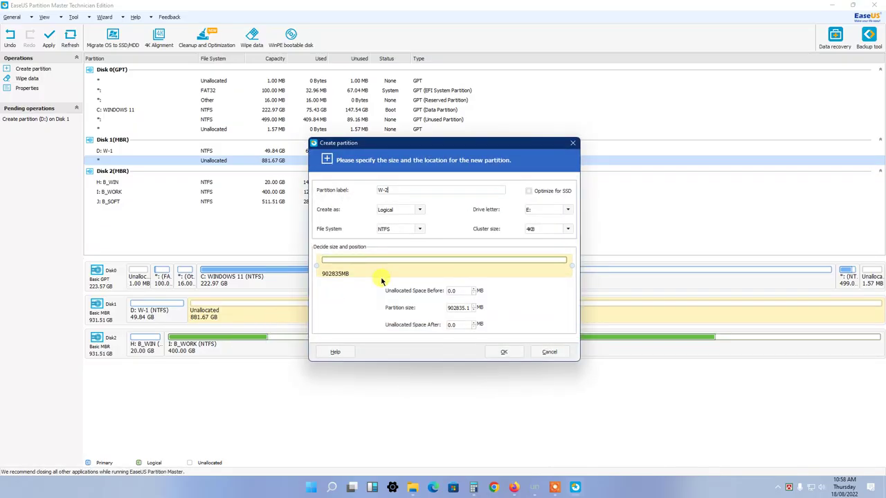
click(420, 209)
click(389, 229)
drag(572, 266, 380, 266)
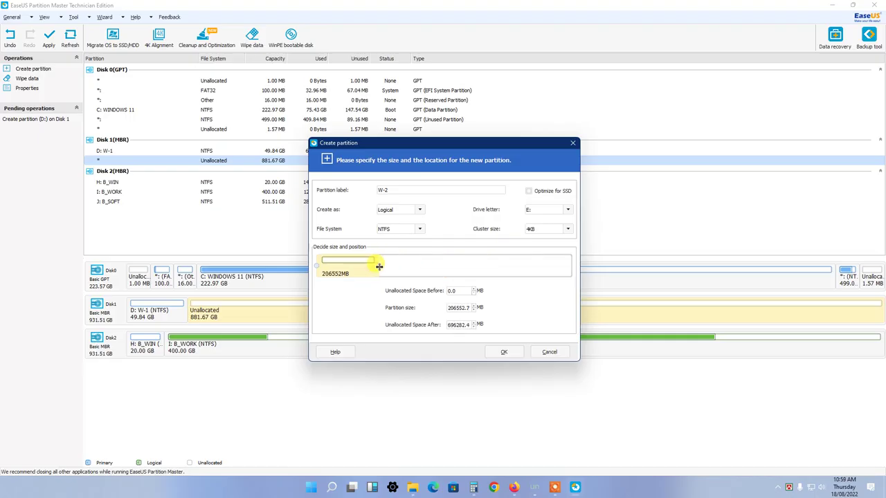
click(507, 352)
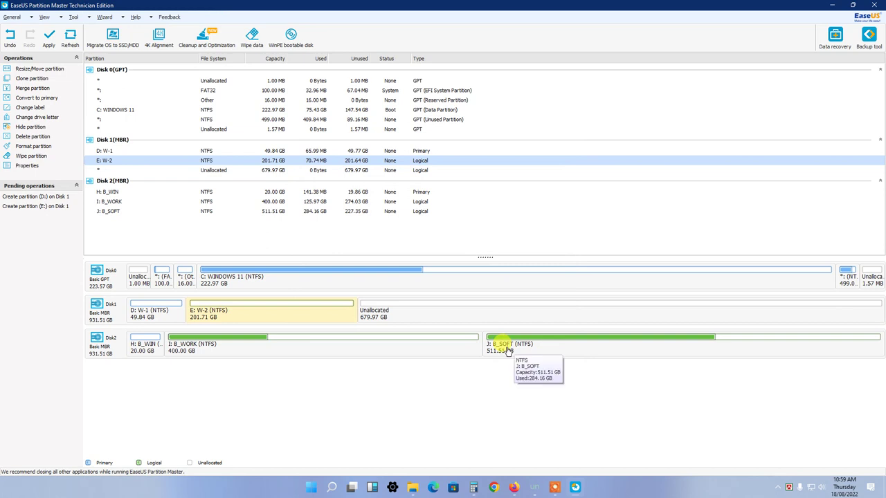
Create a logical NTFS partition labelled W-3 from all remaining unallocated space on Disk 1, with drive letter F
click(403, 315)
right_click(404, 315)
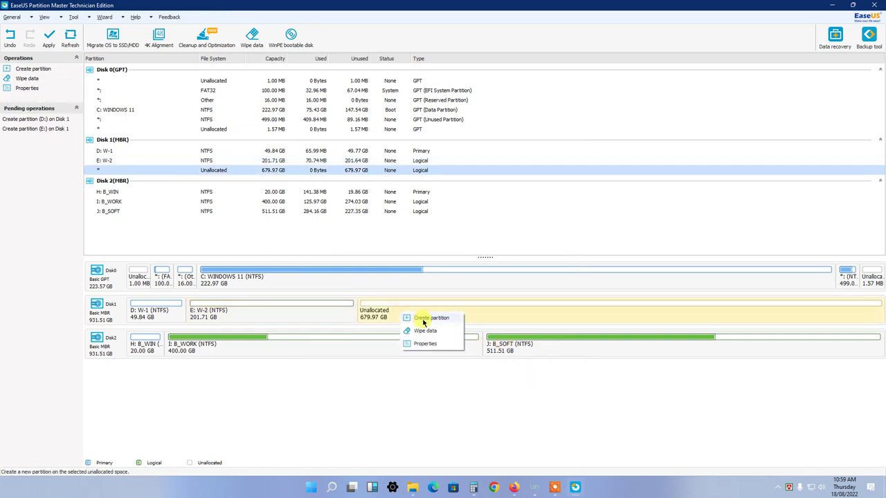
click(429, 318)
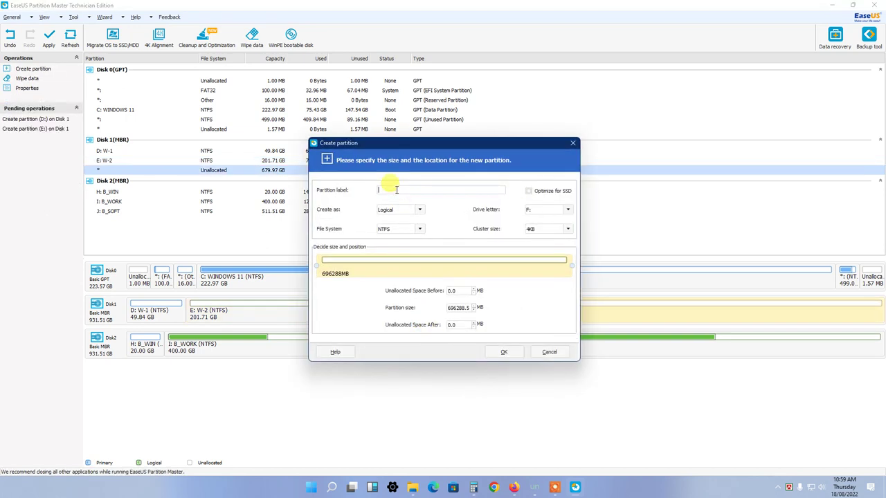
text(W-3)
click(419, 210)
click(420, 211)
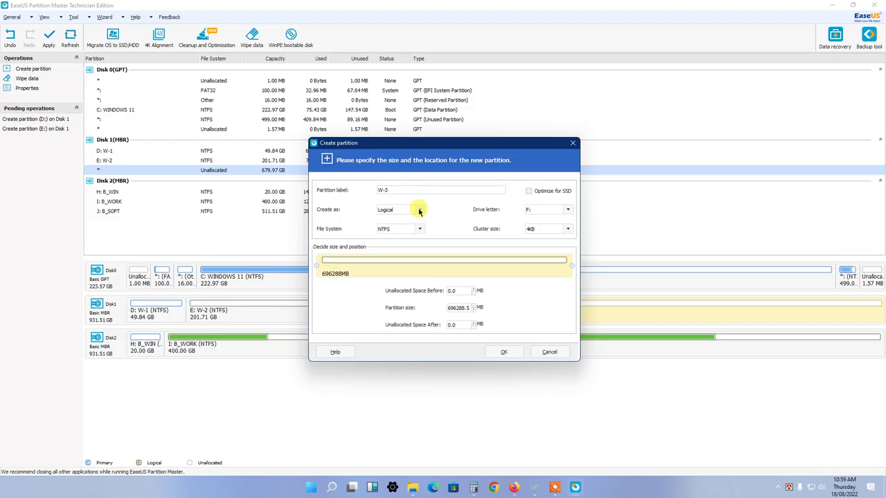
click(501, 353)
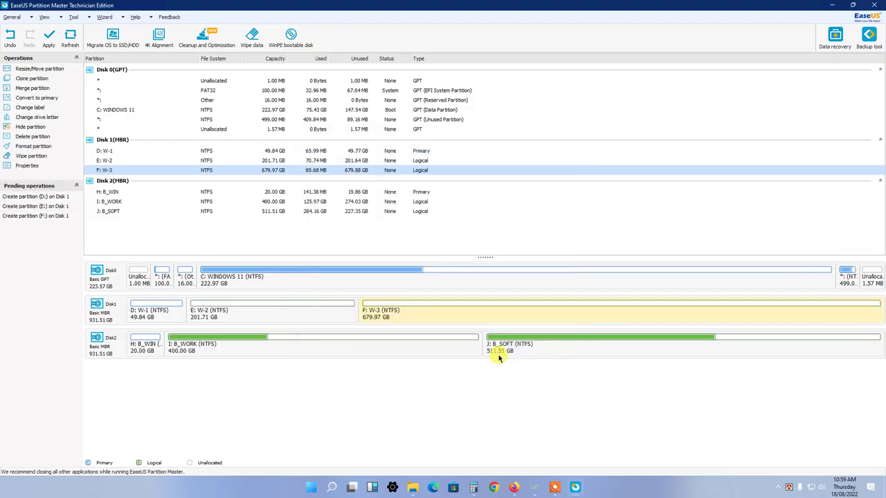
Delete the pending W-3 (F:) partition from Disk 1
right_click(488, 313)
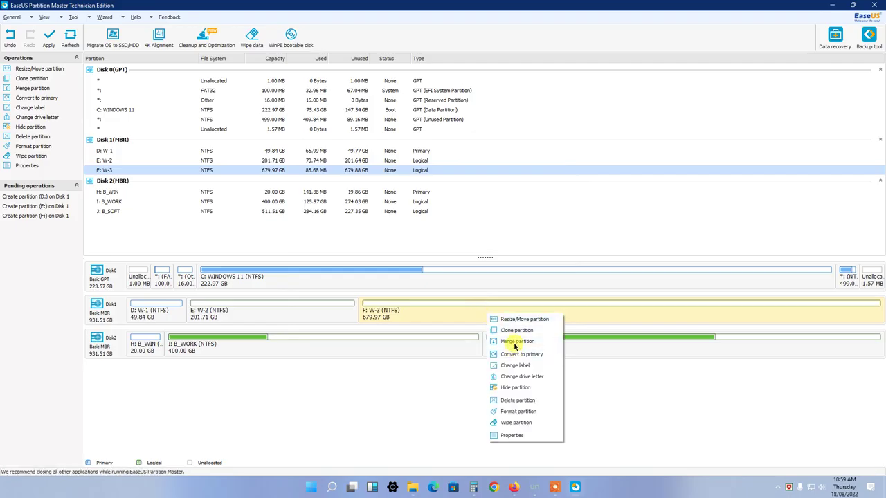
click(517, 401)
click(443, 278)
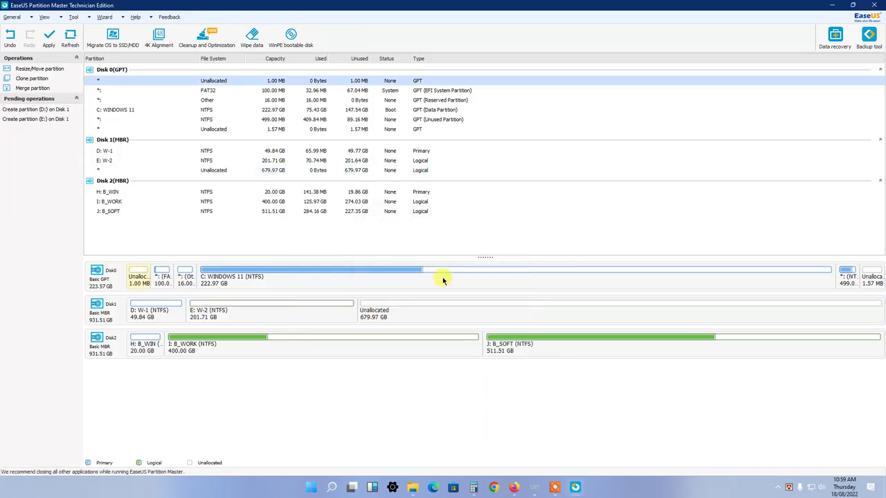
Create a logical NTFS partition labelled W-3 after W-2 on Disk 1, about 331,443 MB in size, with drive letter F
right_click(436, 311)
click(454, 319)
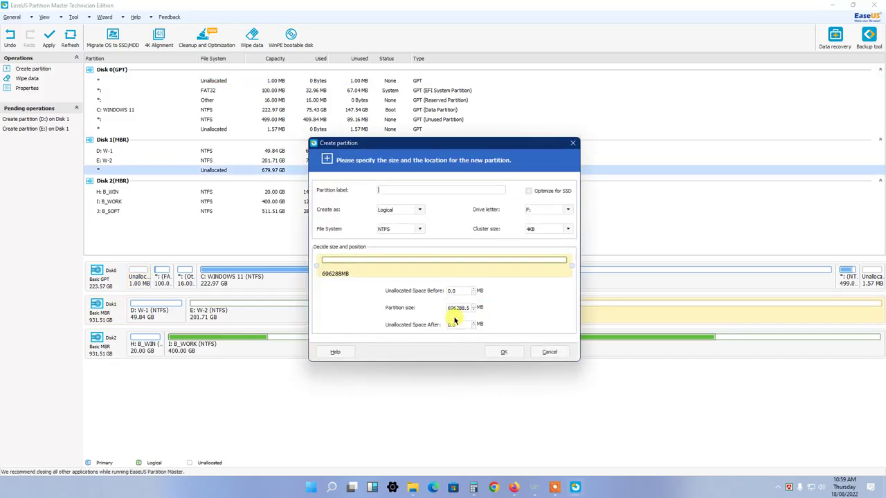
click(420, 210)
click(389, 190)
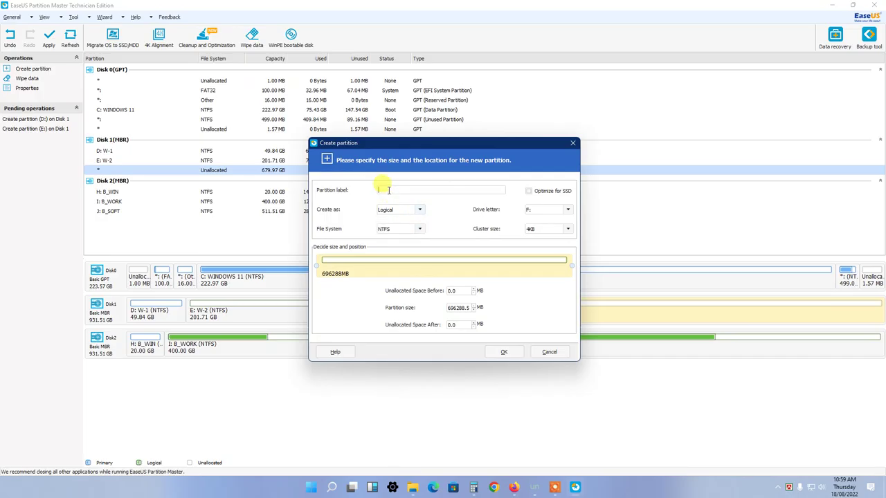
text(W-3)
drag(572, 266, 441, 266)
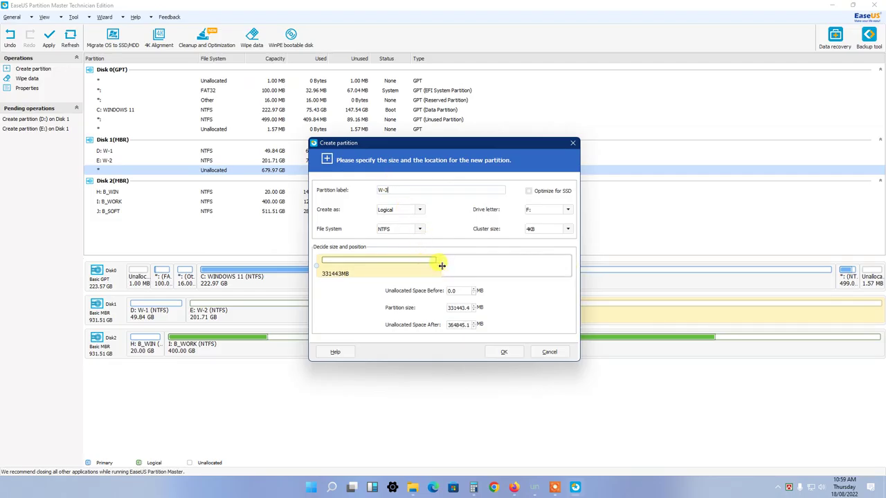
click(496, 353)
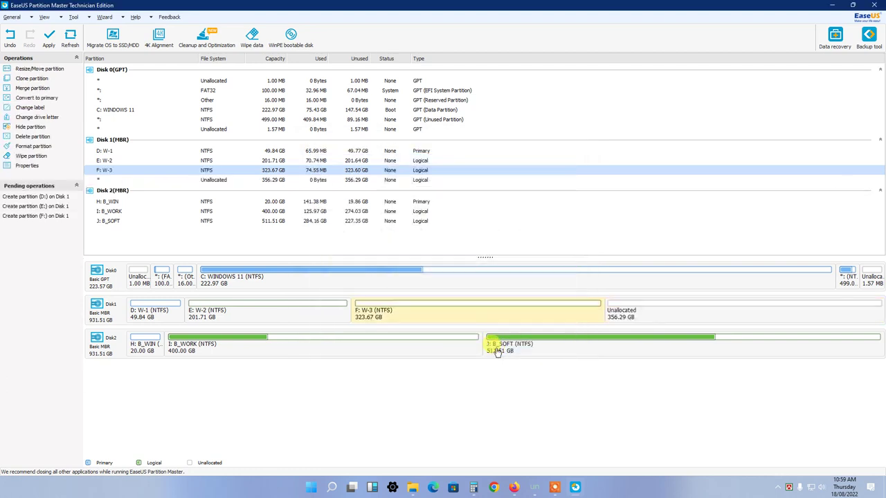
Create a logical NTFS partition labelled W-4 from all remaining unallocated space on Disk 1, with drive letter G
click(618, 317)
right_click(618, 315)
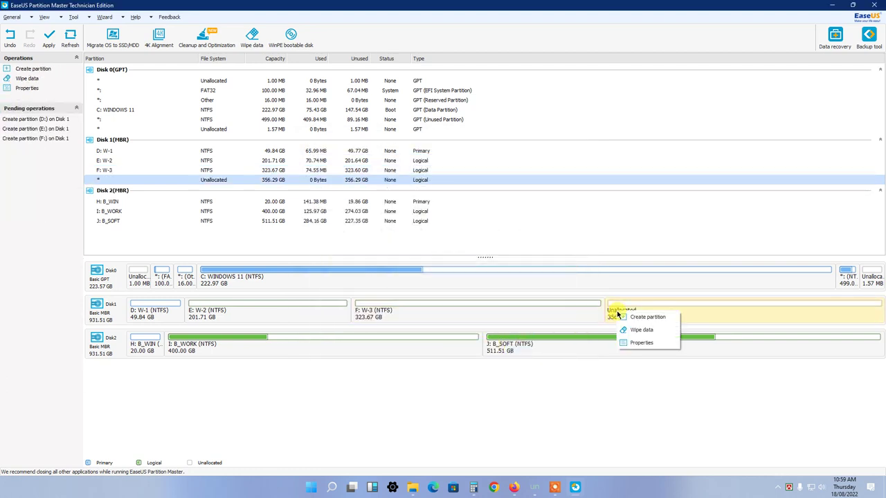
click(644, 318)
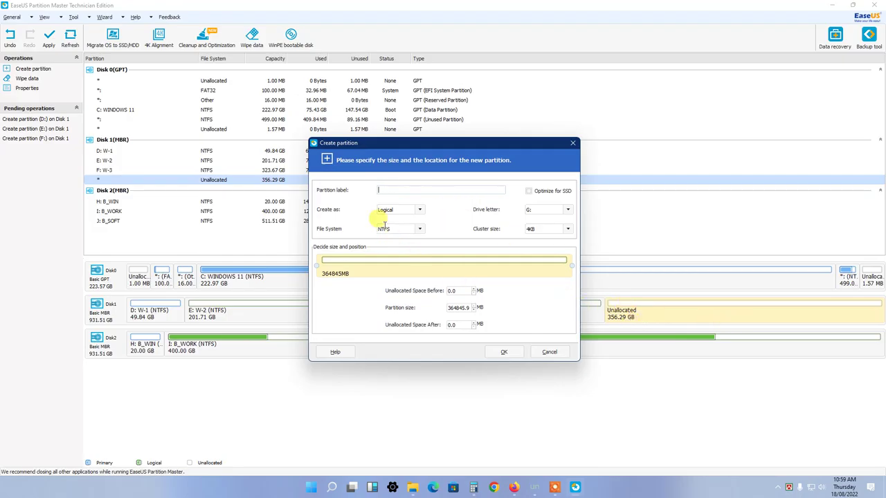
text(W-4)
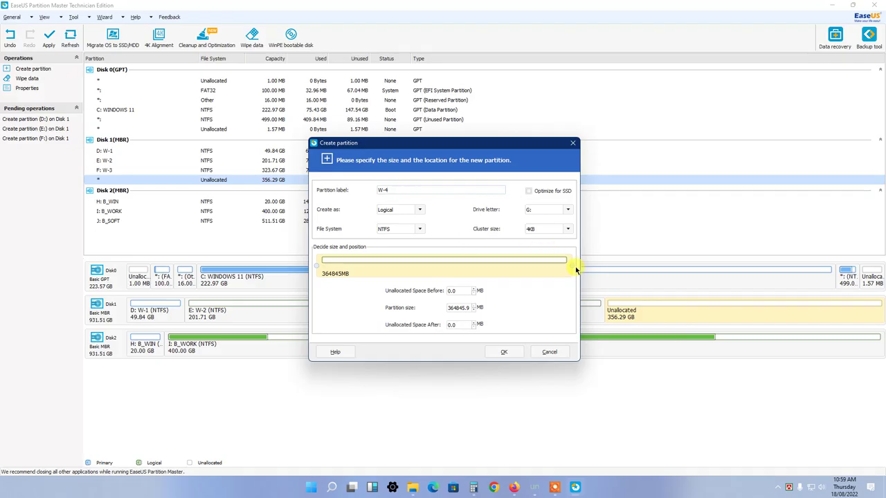
click(506, 353)
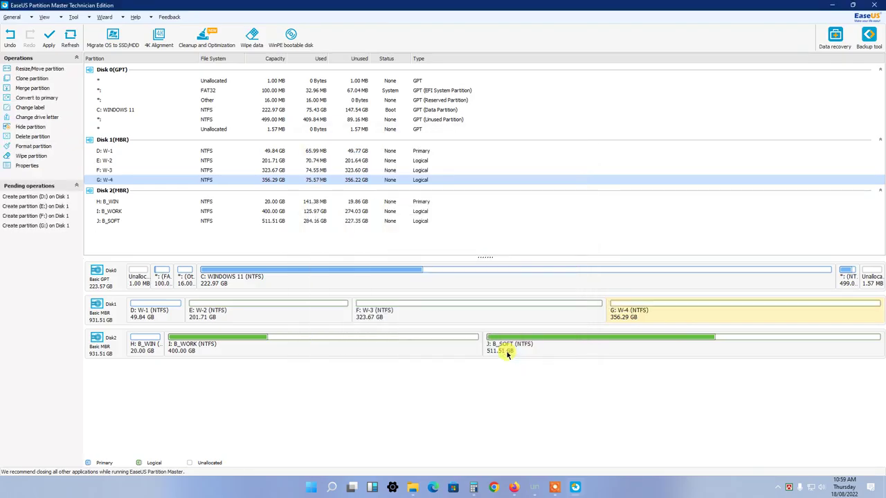
Review the new Disk 1 partitions and apply the pending partition creations without shutting down the computer
click(443, 308)
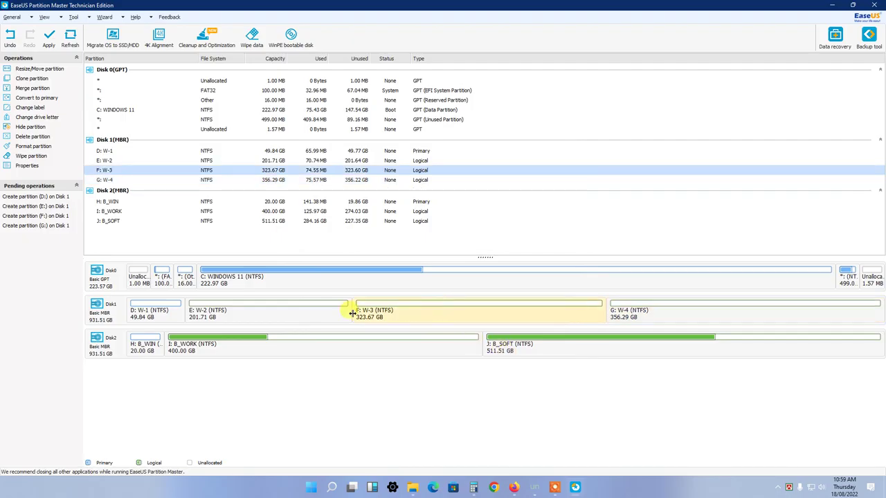
click(318, 312)
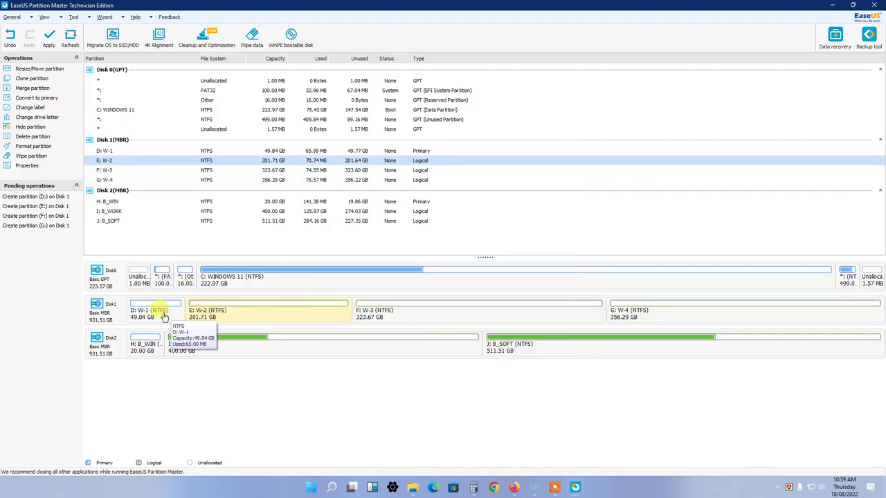
click(420, 171)
click(423, 181)
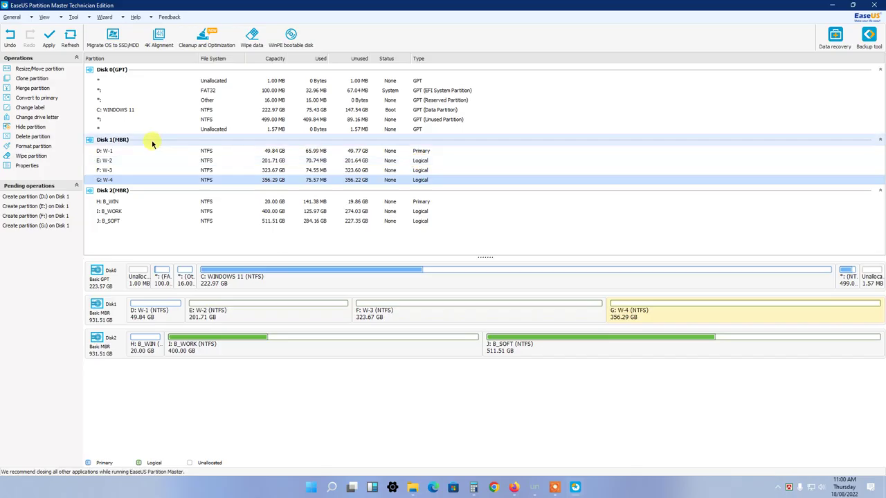
click(50, 43)
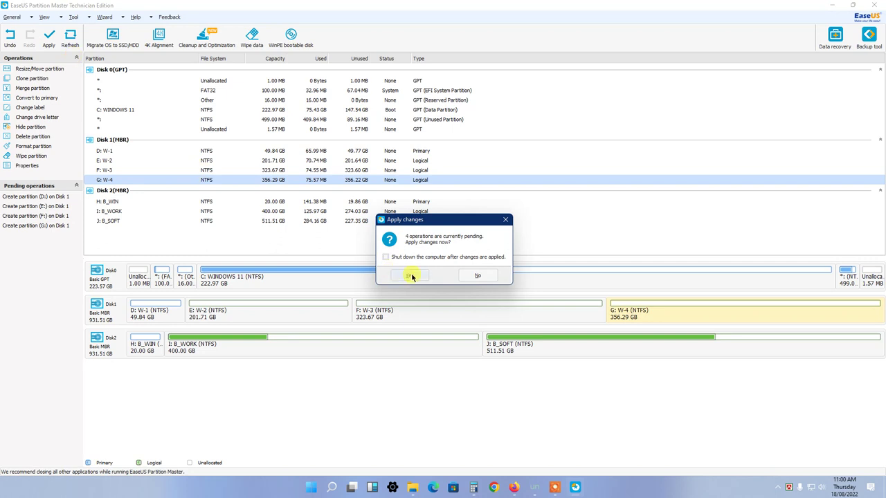
click(412, 276)
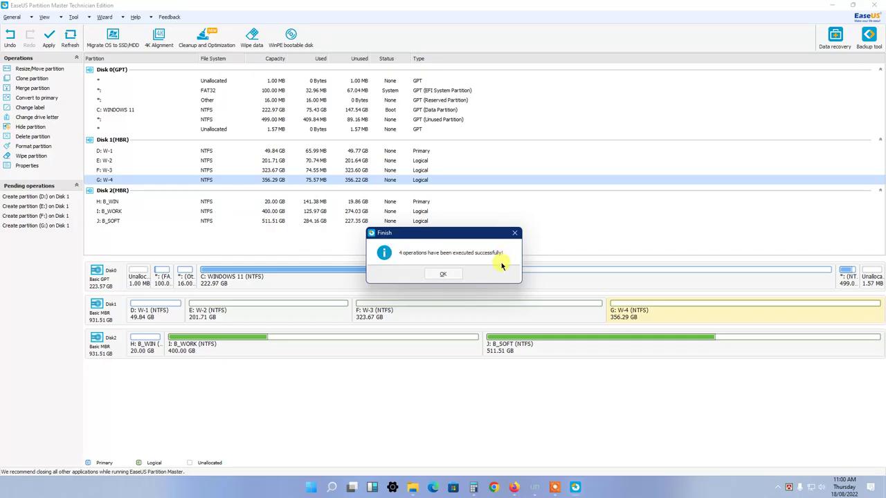
click(444, 275)
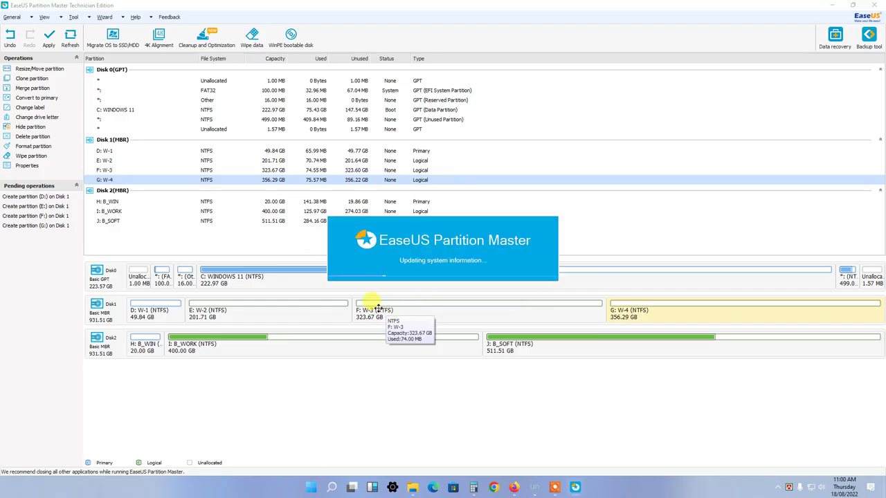
click(379, 311)
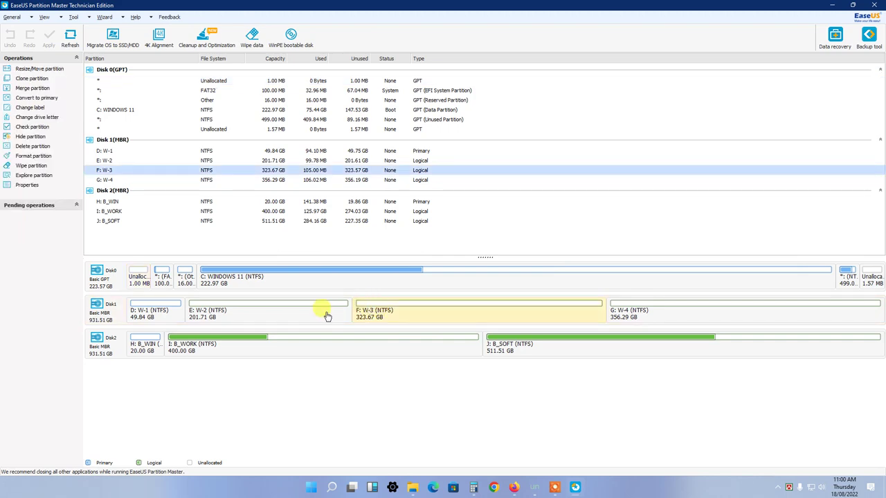
click(197, 311)
click(148, 313)
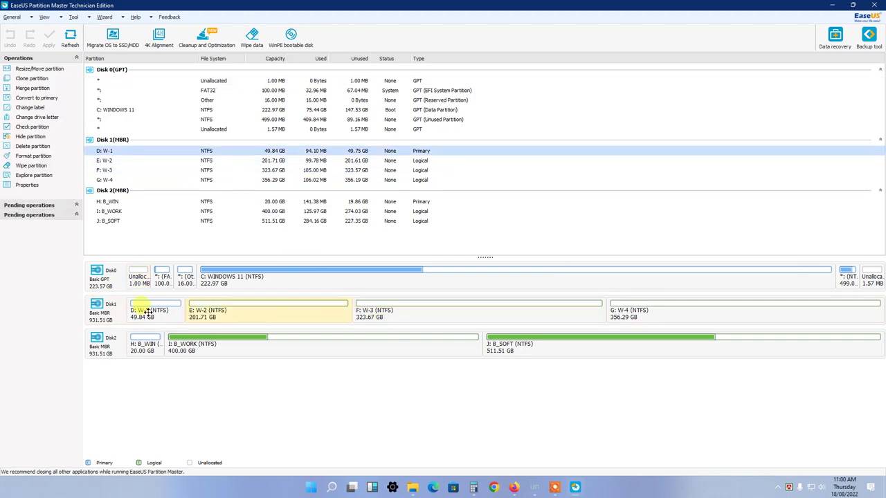
Switch to This PC in File Explorer and refresh the drive list
click(833, 5)
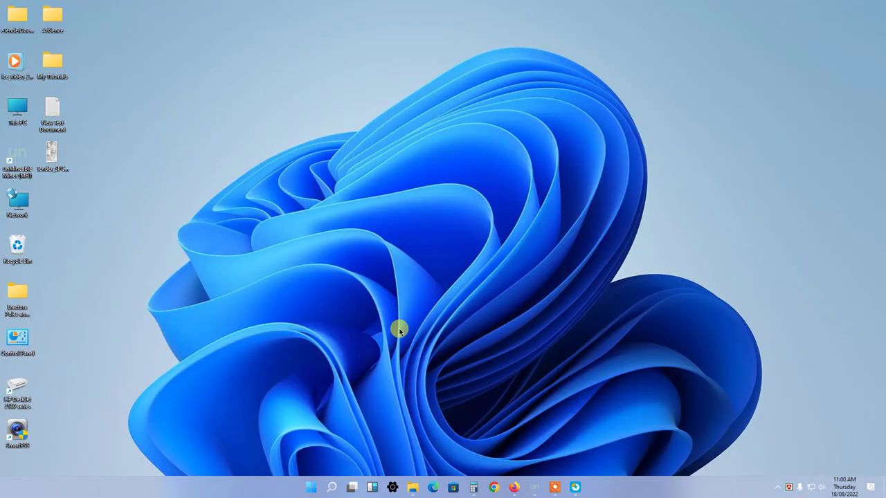
mouse_move(413, 487)
click(465, 454)
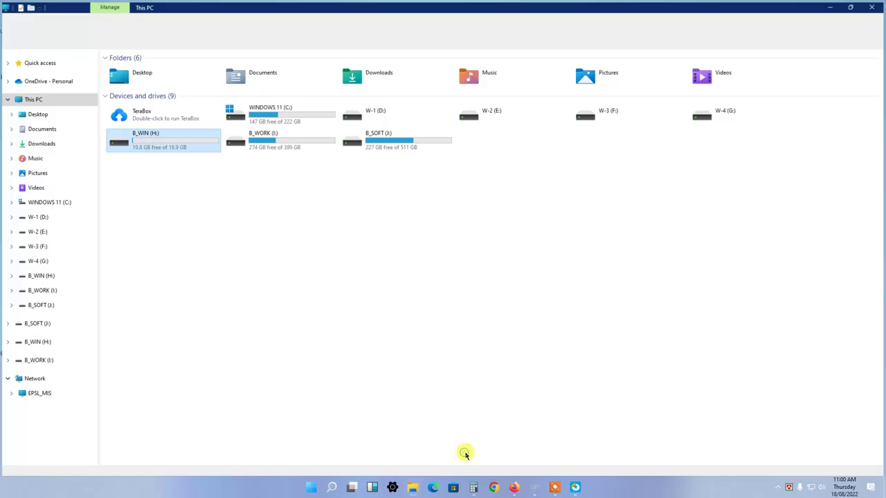
click(368, 219)
right_click(368, 219)
click(397, 257)
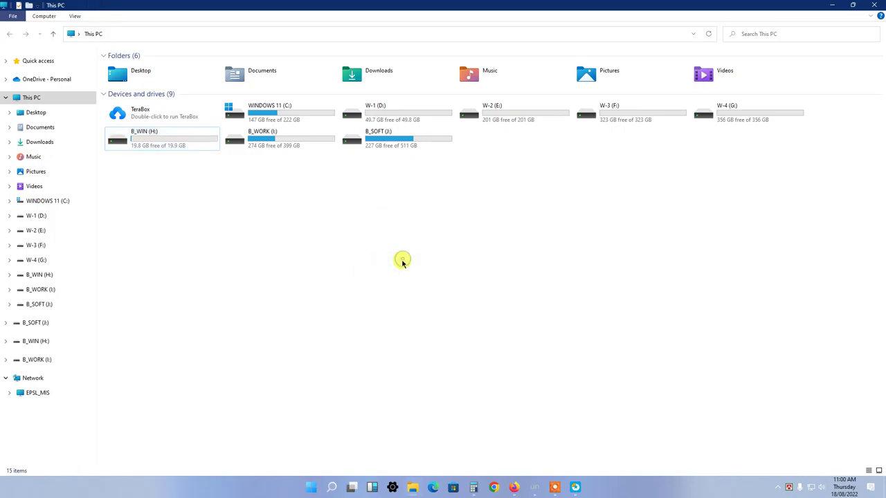
Select the W-1 (D:), W-2 (E:), W-3 (F:) and W-4 (G:) drives together in This PC
click(388, 119)
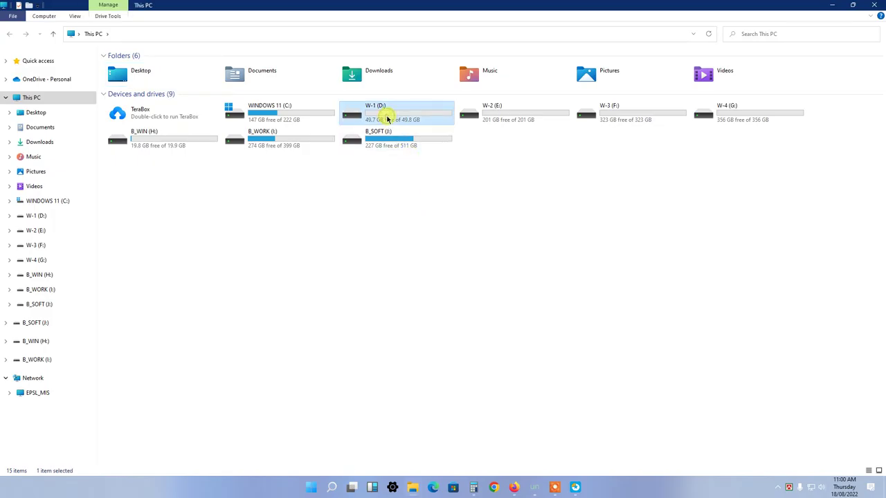
ctrl+click(500, 119)
ctrl+click(610, 120)
ctrl+click(724, 114)
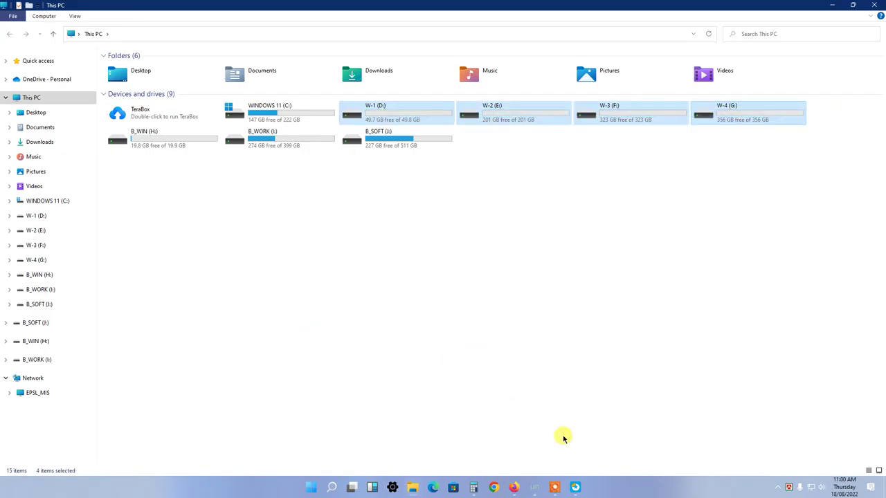
Switch back to EaseUS Partition Master and close it
mouse_move(578, 491)
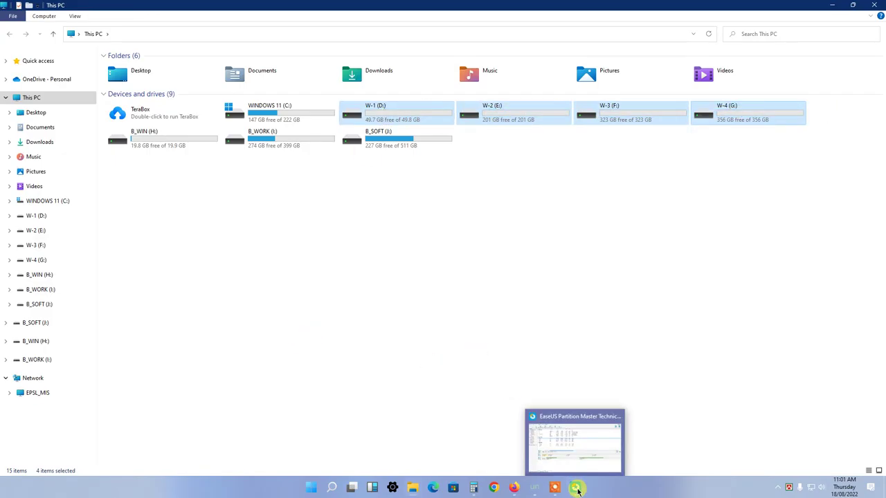
click(576, 489)
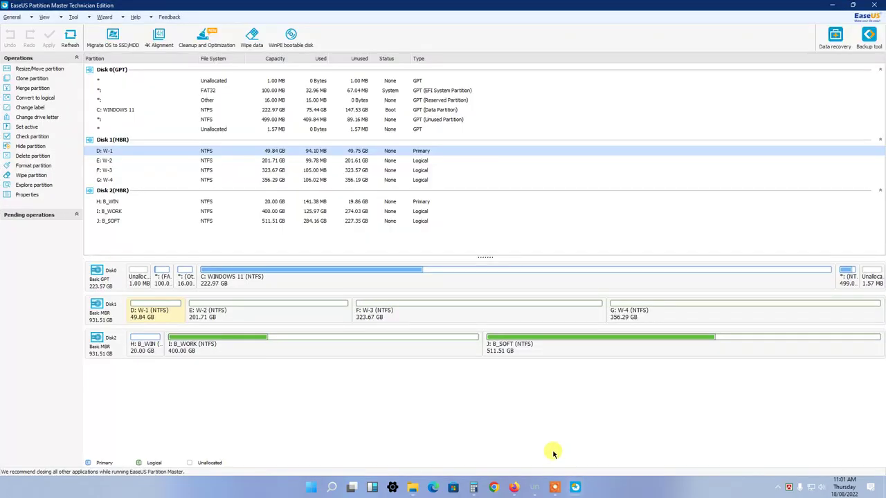
click(878, 5)
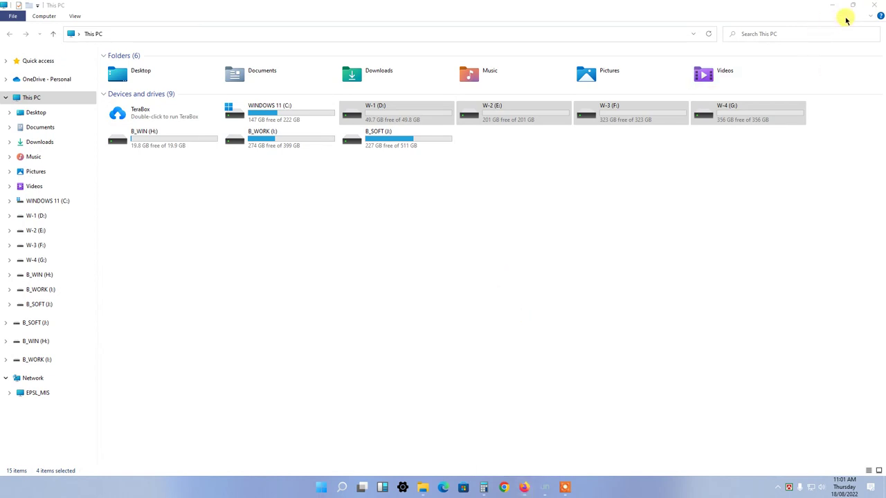
Refresh the drive list in This PC and close the File Explorer window
right_click(410, 221)
click(442, 258)
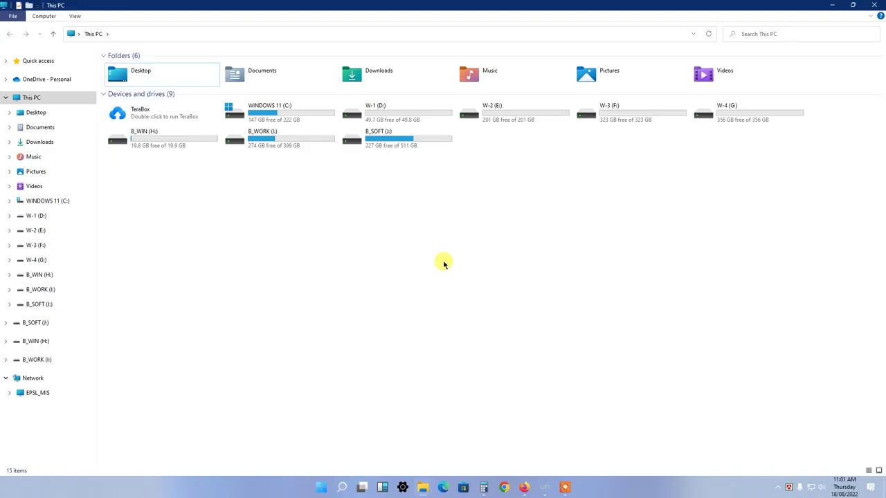
right_click(444, 264)
click(476, 303)
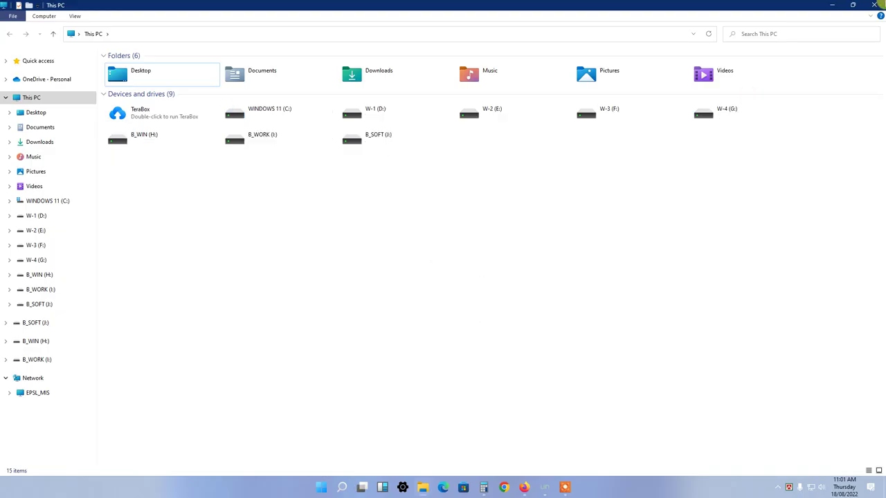
click(875, 5)
click(565, 487)
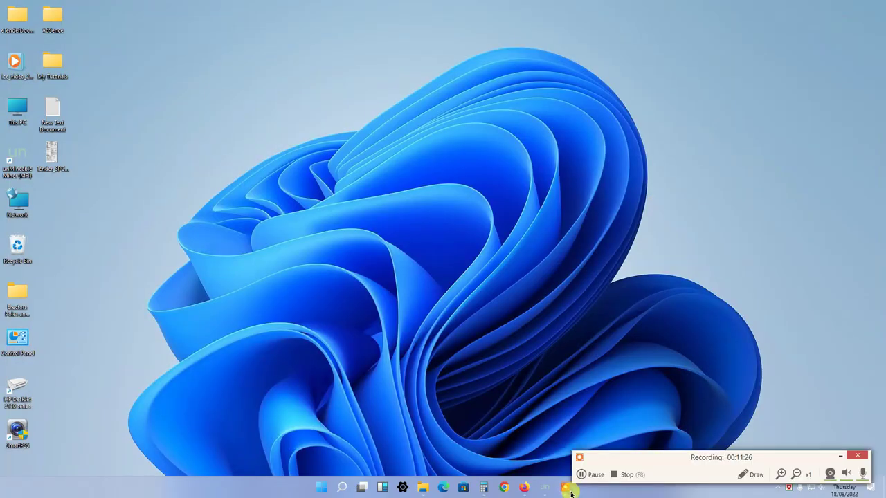